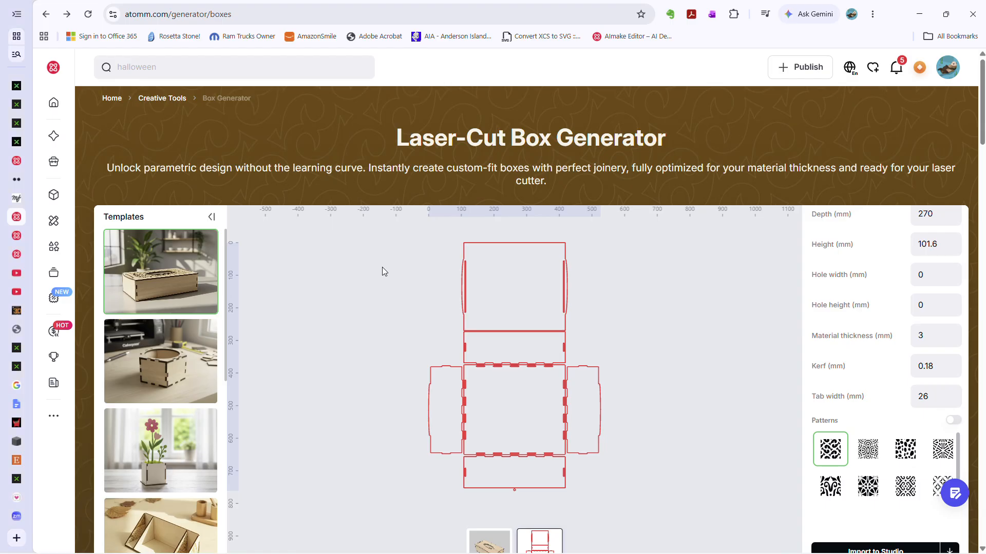
Review the tissue box template's dimensions, hole sizes, material thickness, kerf and tab width settings.
{"action": "scroll", "coordinate": [382, 266], "scroll_direction": "down", "scroll_amount": 3}
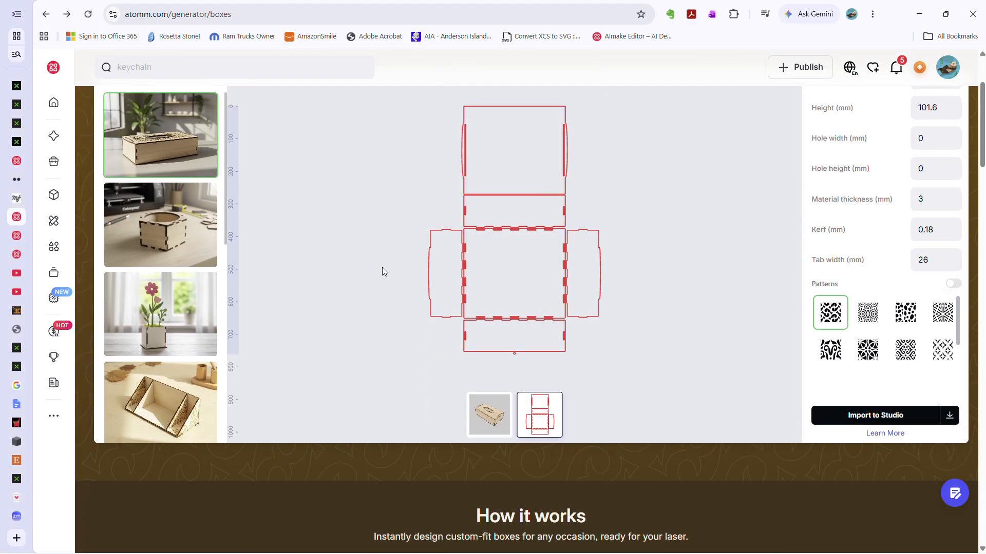
{"action": "scroll", "coordinate": [382, 267], "scroll_direction": "up", "scroll_amount": 3}
{"action": "scroll", "coordinate": [379, 267], "scroll_direction": "down", "scroll_amount": 3}
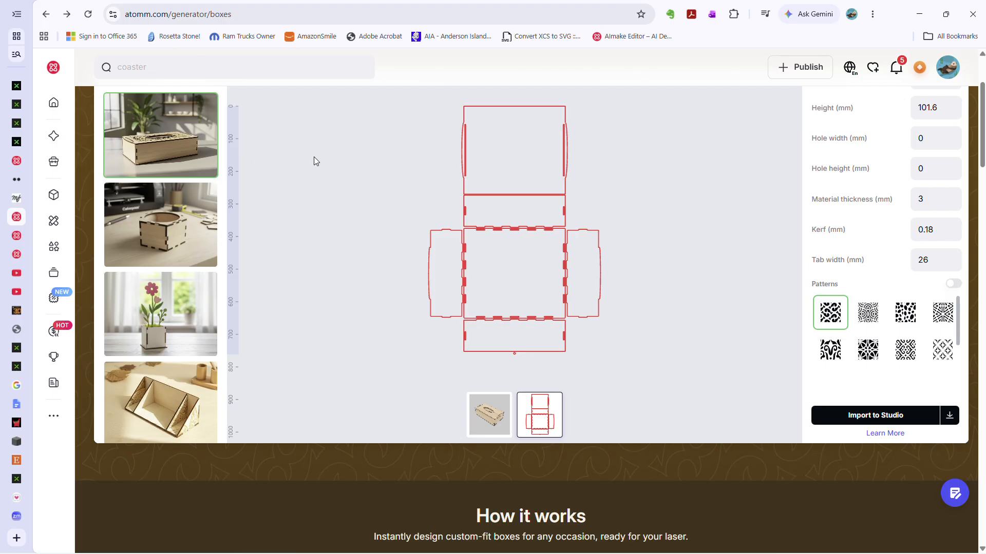
{"action": "scroll", "coordinate": [314, 161], "scroll_direction": "up", "scroll_amount": 3}
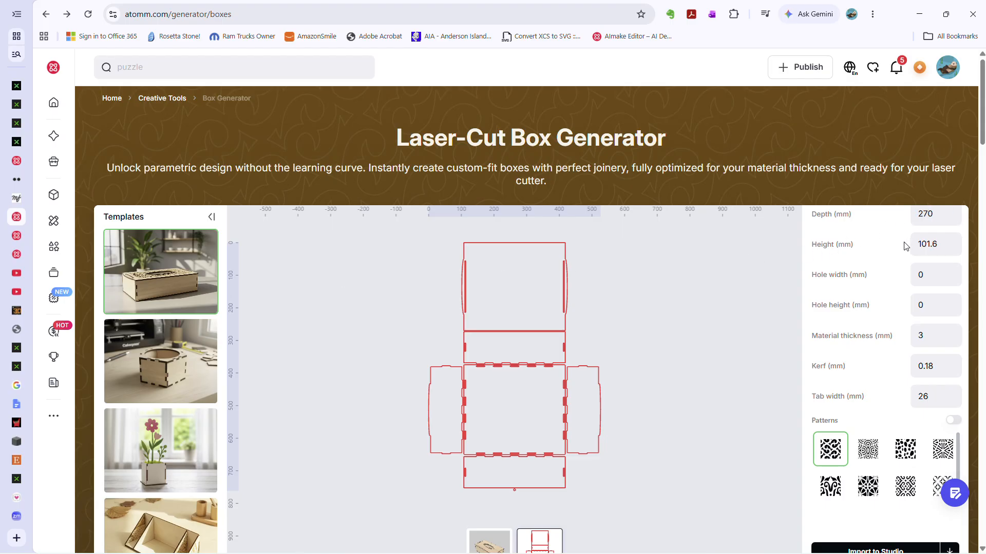
{"action": "scroll", "coordinate": [904, 246], "scroll_direction": "up", "scroll_amount": 2}
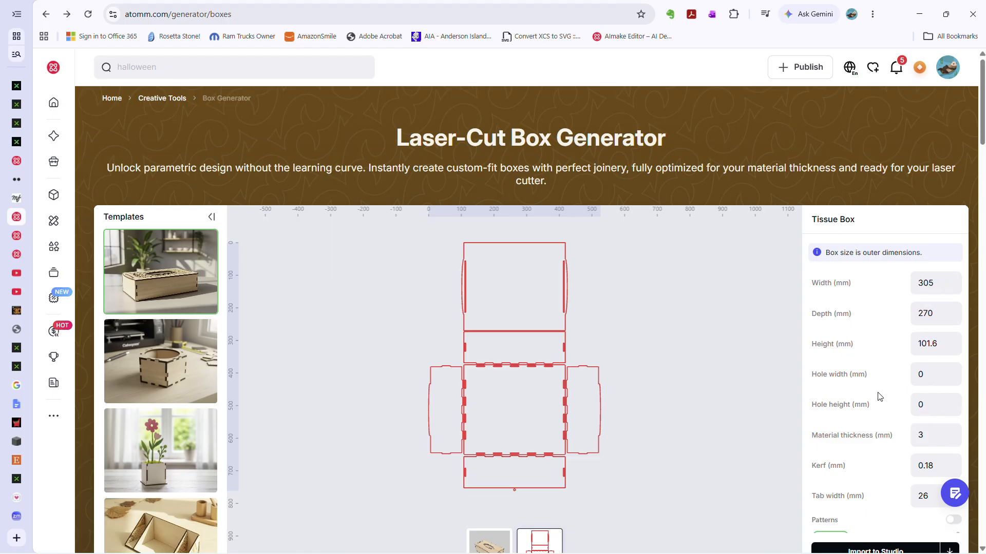
{"action": "scroll", "coordinate": [877, 383], "scroll_direction": "down", "scroll_amount": 2}
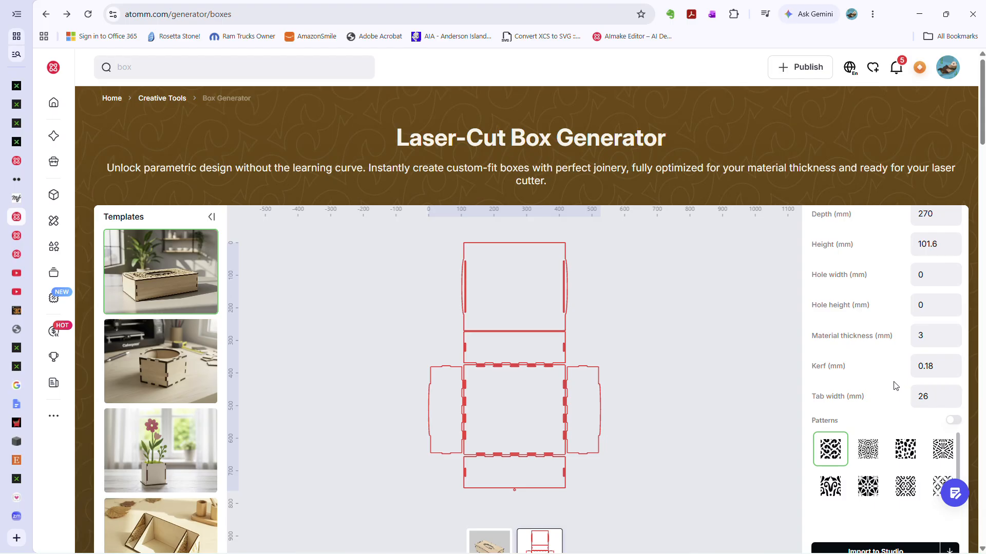
{"action": "scroll", "coordinate": [896, 386], "scroll_direction": "down", "scroll_amount": 3}
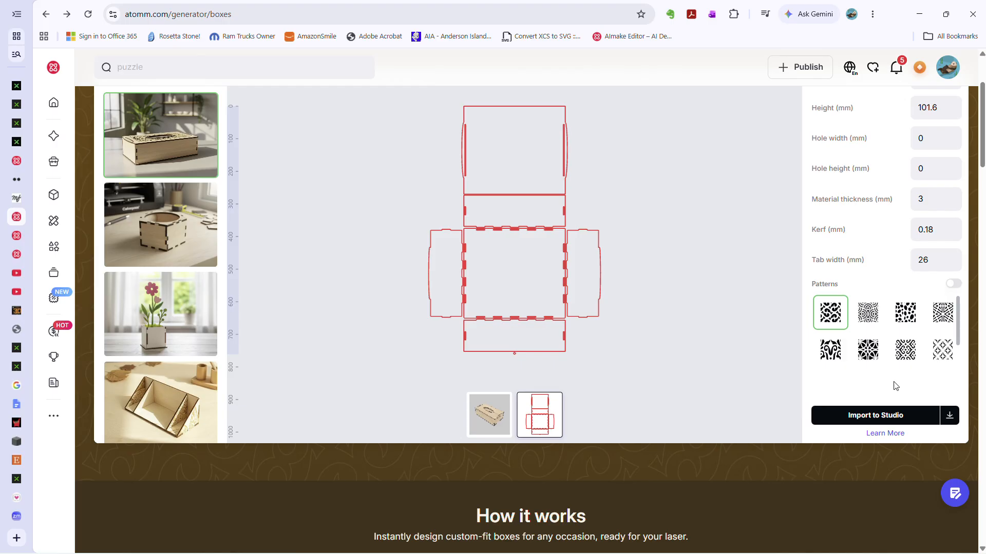
Try the decorative pattern on the tissue box lid and browse the remaining pattern choices.
{"action": "left_click", "coordinate": [961, 288]}
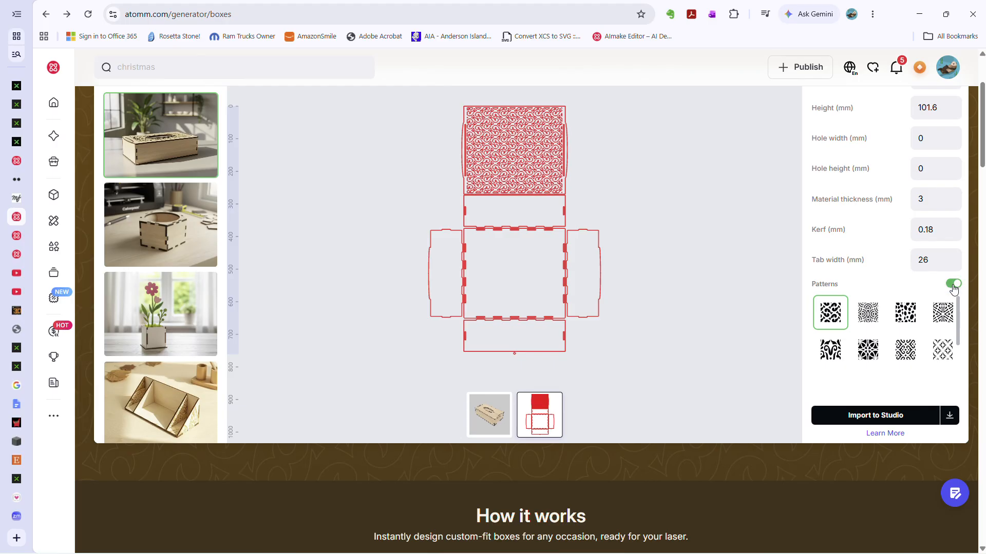
{"action": "left_click", "coordinate": [952, 286]}
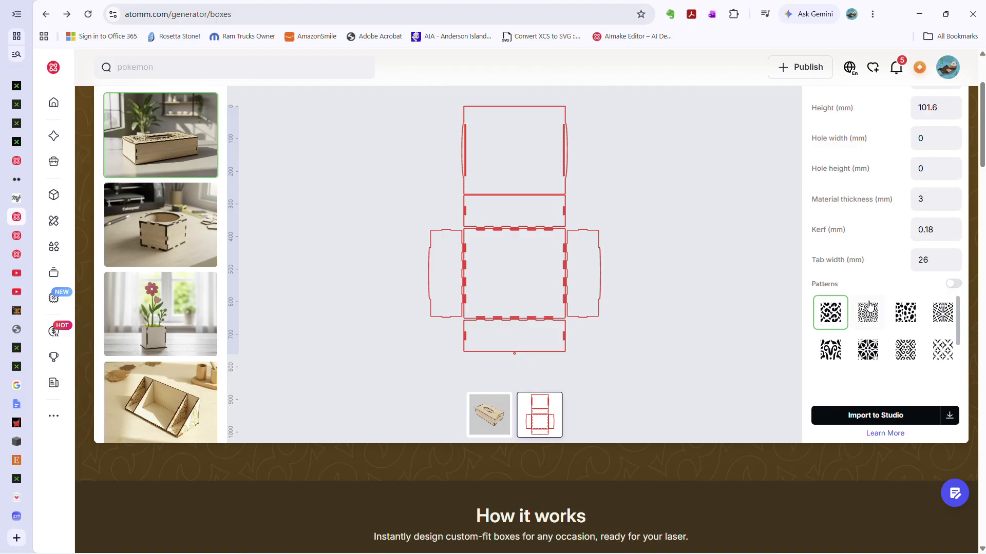
{"action": "scroll", "coordinate": [881, 310], "scroll_direction": "down", "scroll_amount": 1}
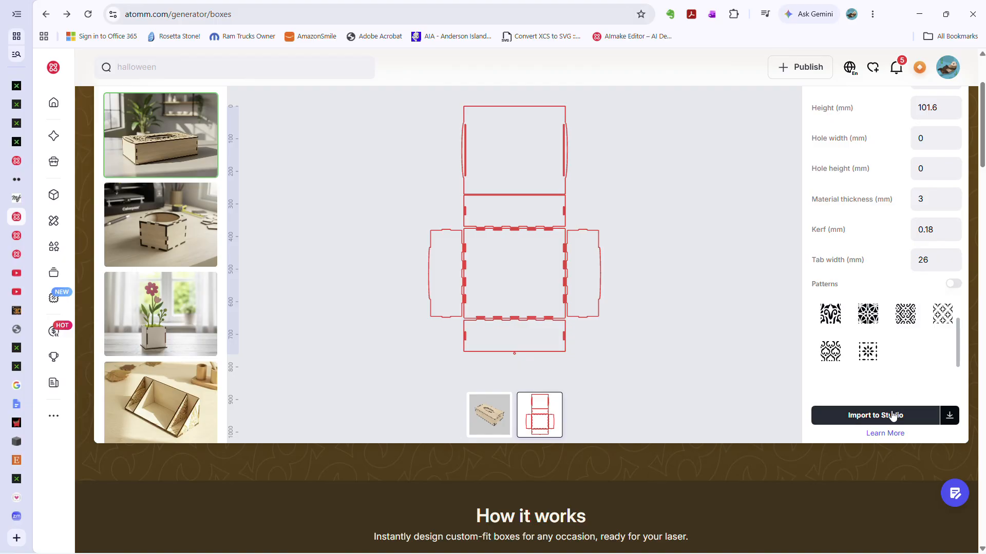
Compare the tissue box's 3D preview and its settings with the flat cutting layout.
{"action": "left_click", "coordinate": [489, 416]}
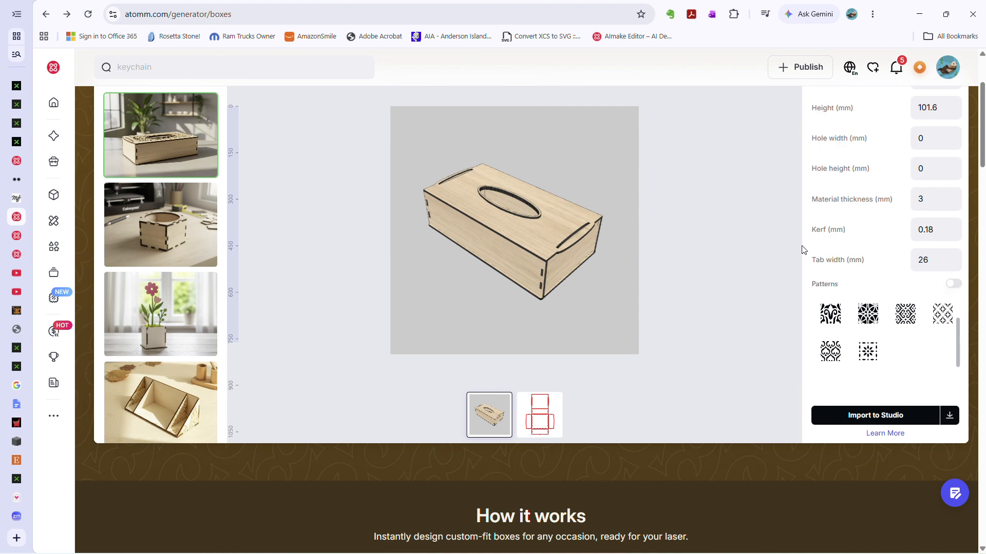
{"action": "scroll", "coordinate": [862, 255], "scroll_direction": "up", "scroll_amount": 2}
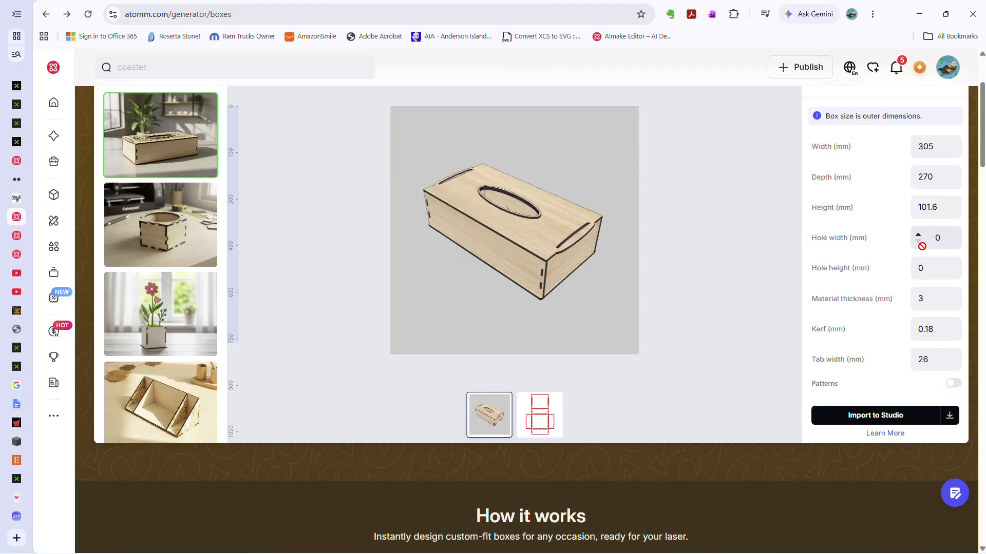
{"action": "left_click", "coordinate": [553, 409]}
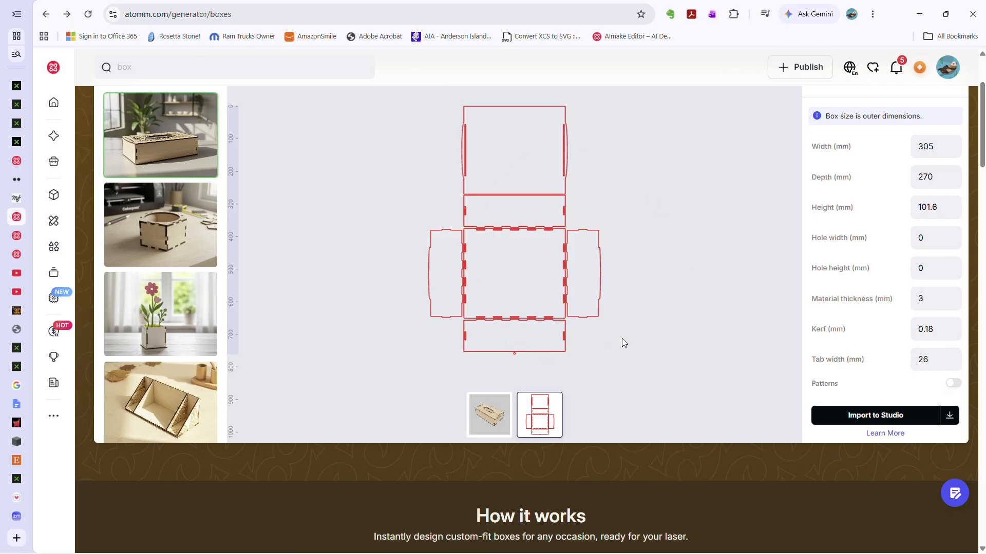
Try to import the flat box layout into Studio.
{"action": "left_click", "coordinate": [871, 414]}
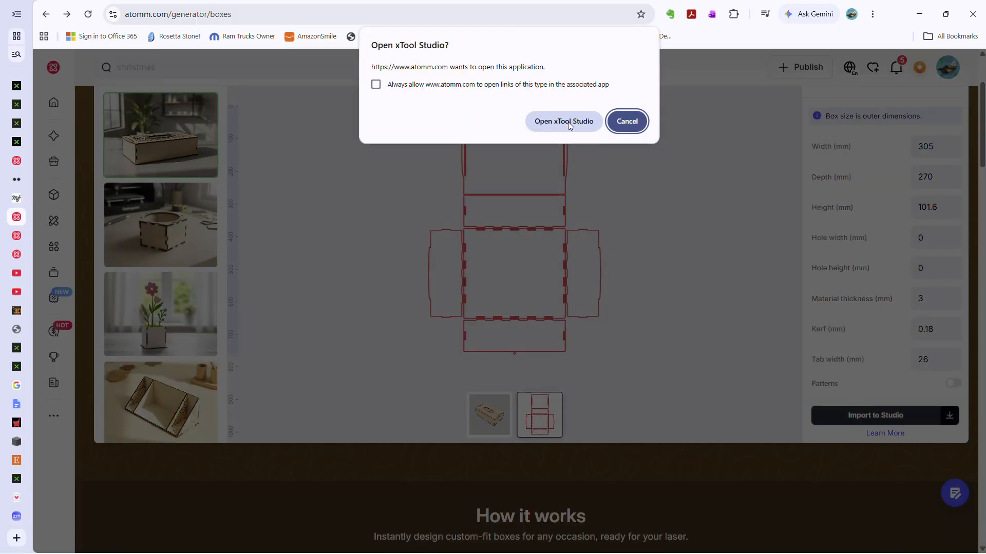
{"action": "left_click", "coordinate": [640, 124]}
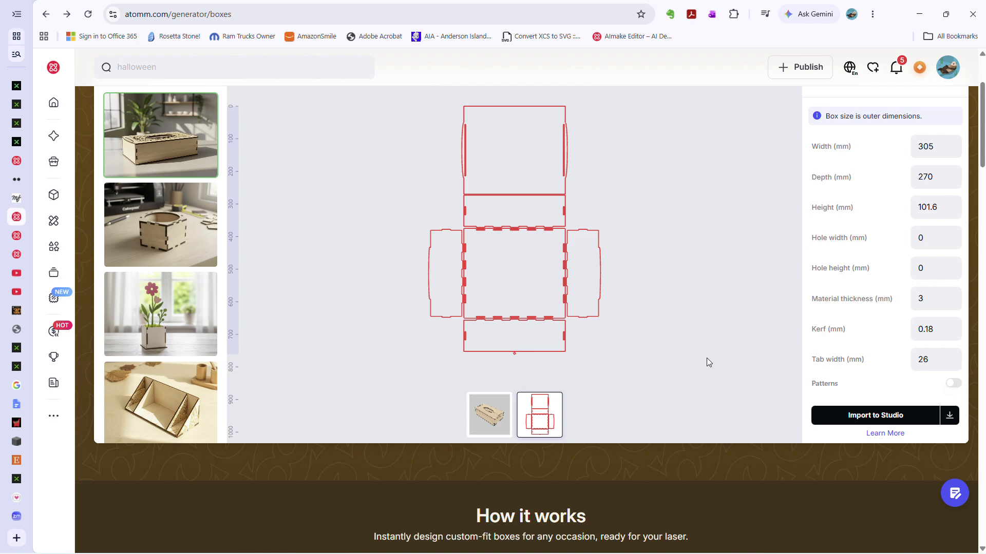
Switch to xTool Studio and examine the arrangement of all the box parts in the open M2 project.
{"action": "key", "text": "super+Tab"}
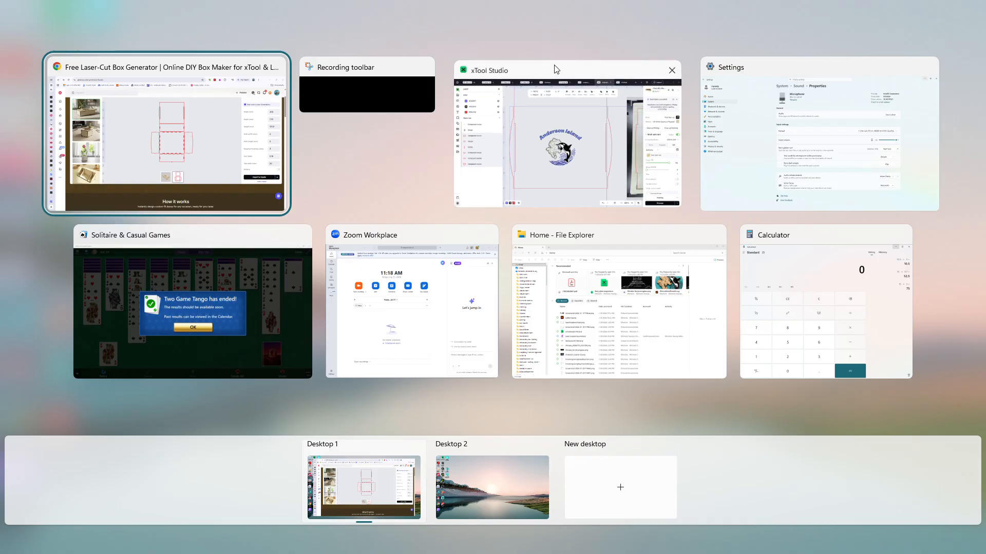
{"action": "left_click", "coordinate": [559, 152]}
{"action": "left_click", "coordinate": [571, 55]}
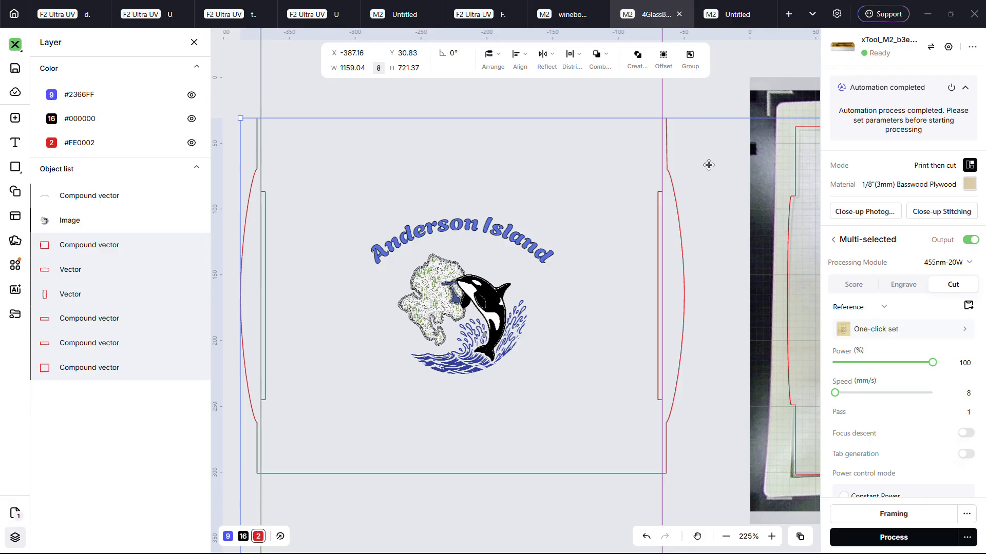
{"action": "left_click", "coordinate": [728, 535]}
{"action": "left_click", "coordinate": [727, 537]}
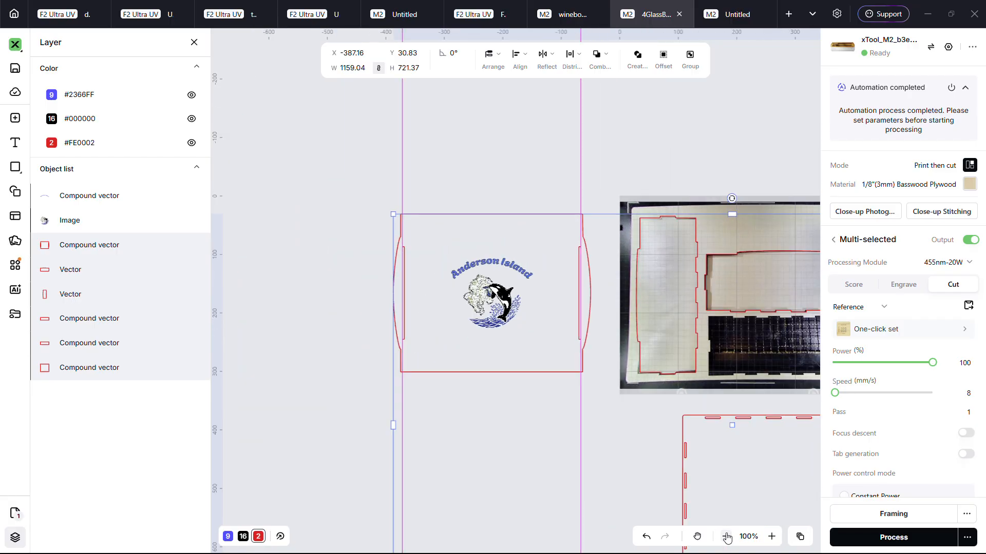
{"action": "left_click", "coordinate": [728, 537]}
{"action": "left_click", "coordinate": [727, 536]}
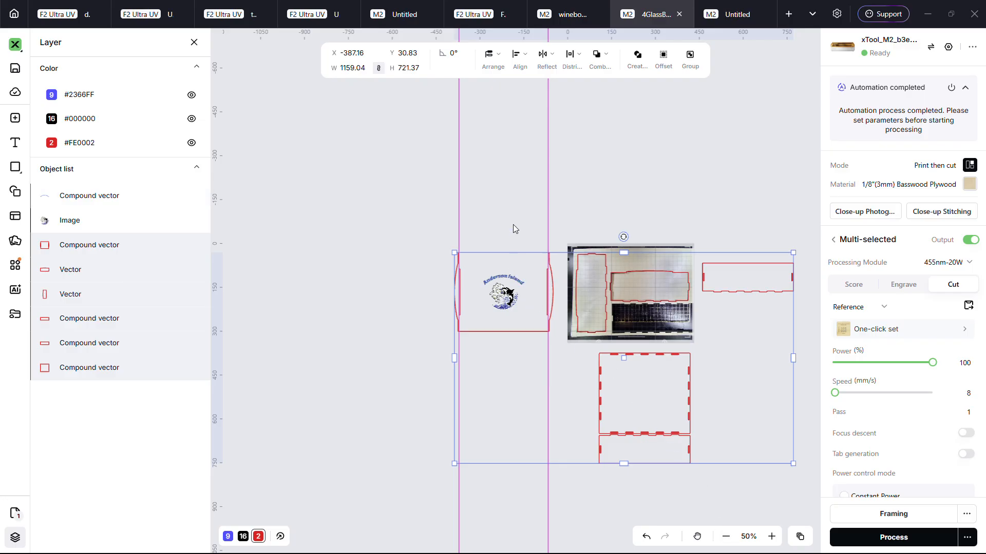
{"action": "left_click", "coordinate": [697, 537]}
{"action": "left_click_drag", "start_coordinate": [563, 411], "coordinate": [478, 336]}
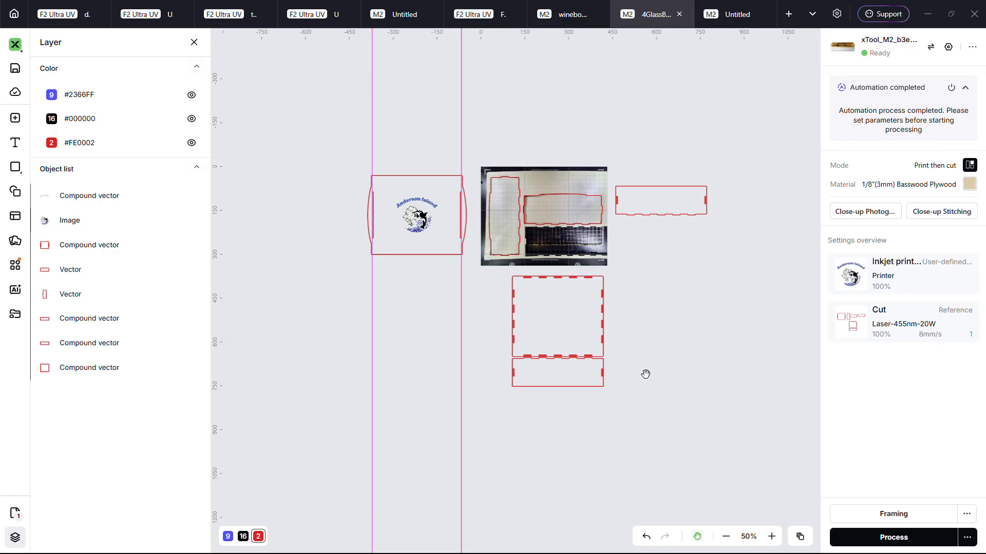
Examine the box lid with the Anderson Island text and orca artwork up close.
{"action": "left_click", "coordinate": [772, 537]}
{"action": "left_click", "coordinate": [772, 537]}
{"action": "left_click", "coordinate": [772, 537]}
{"action": "left_click", "coordinate": [772, 537]}
{"action": "left_click", "coordinate": [772, 536]}
{"action": "left_click", "coordinate": [772, 537]}
{"action": "left_click", "coordinate": [772, 537]}
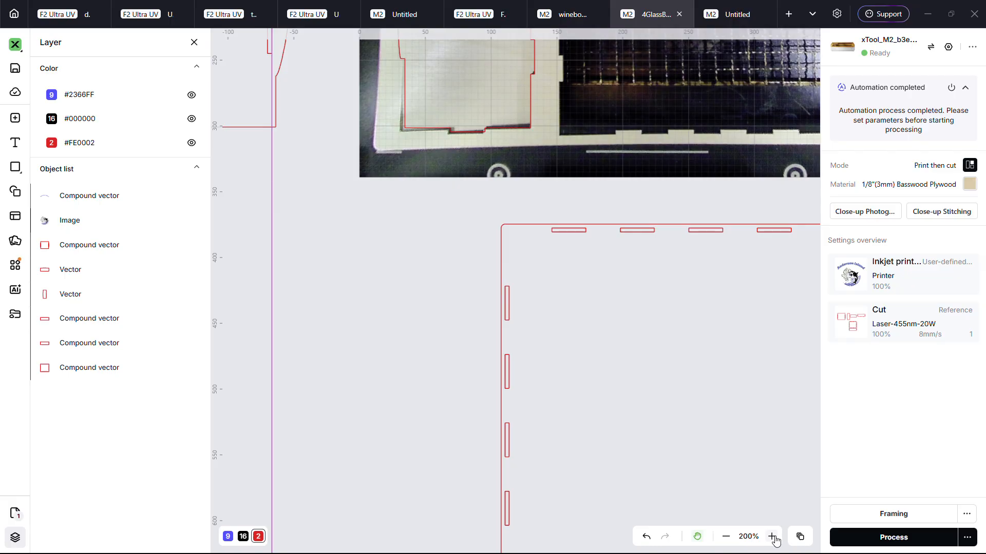
{"action": "left_click_drag", "start_coordinate": [367, 264], "coordinate": [617, 330]}
{"action": "left_click_drag", "start_coordinate": [431, 271], "coordinate": [598, 392]}
{"action": "left_click_drag", "start_coordinate": [541, 368], "coordinate": [511, 468]}
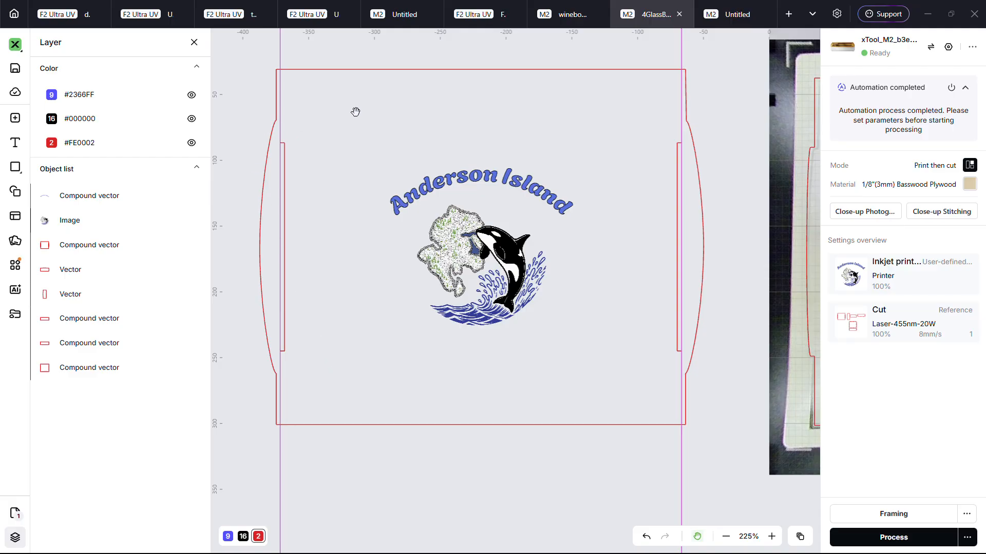
{"action": "left_click", "coordinate": [698, 537]}
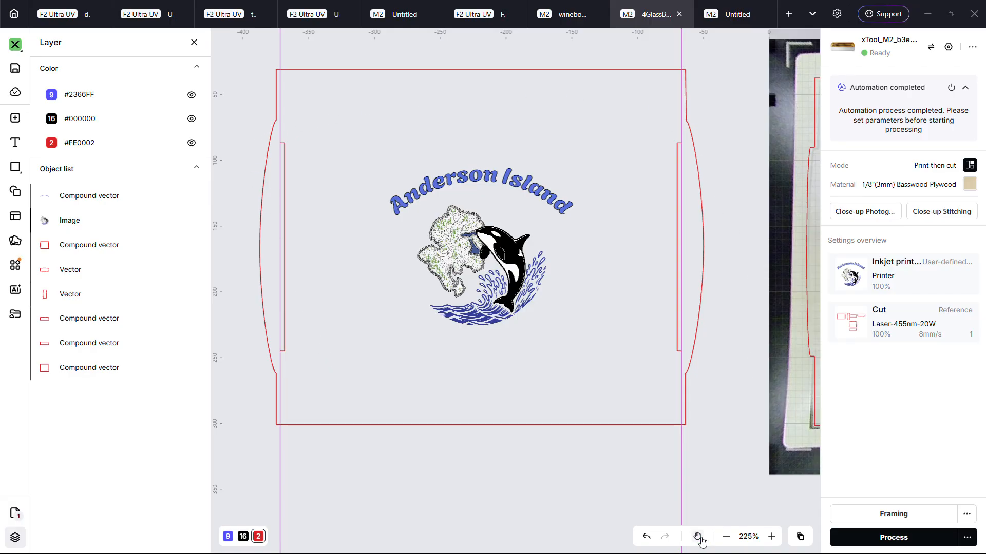
{"action": "left_click", "coordinate": [695, 300]}
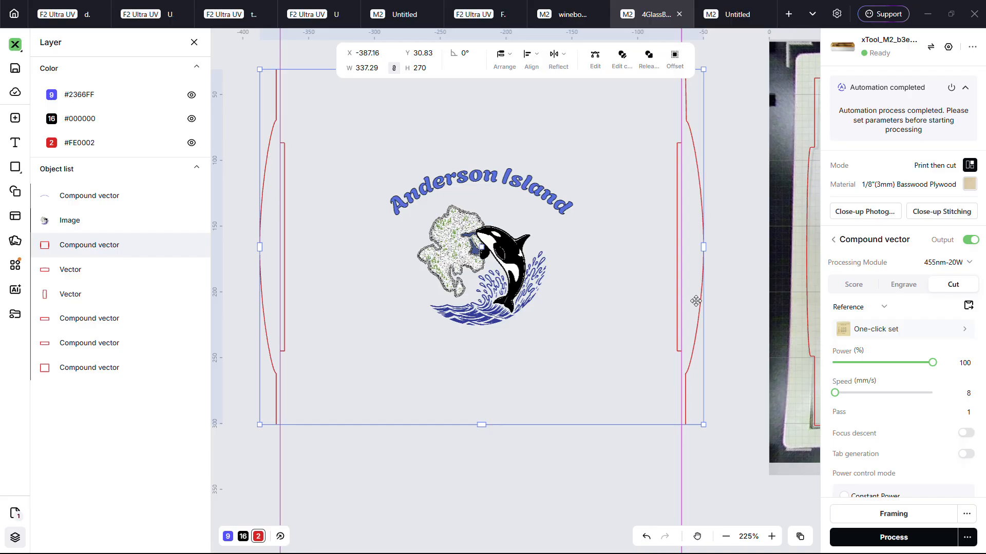
{"action": "right_click", "coordinate": [696, 302]}
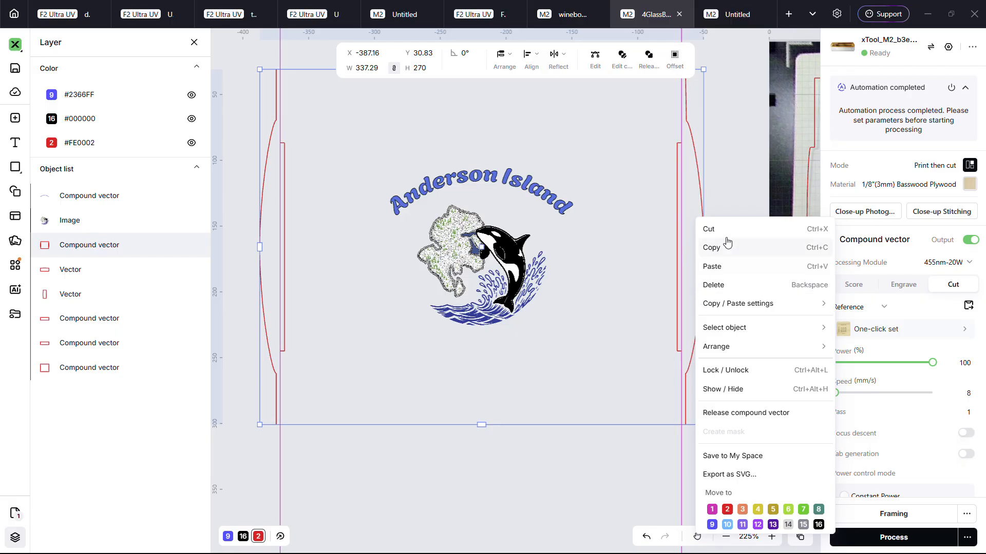
{"action": "left_click", "coordinate": [736, 171]}
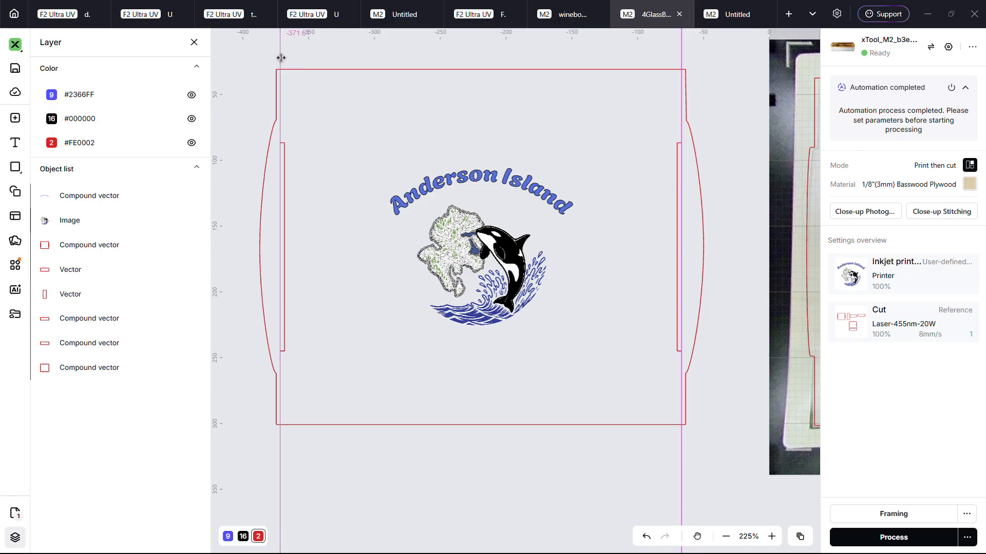
{"action": "mouse_move", "coordinate": [219, 82]}
{"action": "left_mouse_down"}
{"action": "mouse_move", "coordinate": [295, 75]}
{"action": "mouse_move", "coordinate": [213, 90]}
{"action": "left_mouse_up"}
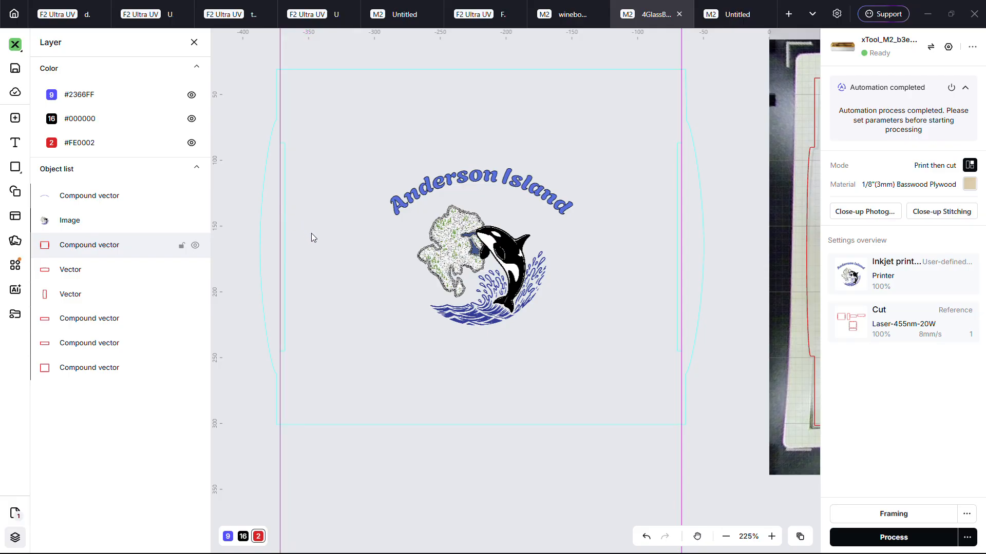
Examine the left slot and the outer outline as separate shapes inside the lid's compound vector.
{"action": "left_click", "coordinate": [282, 210]}
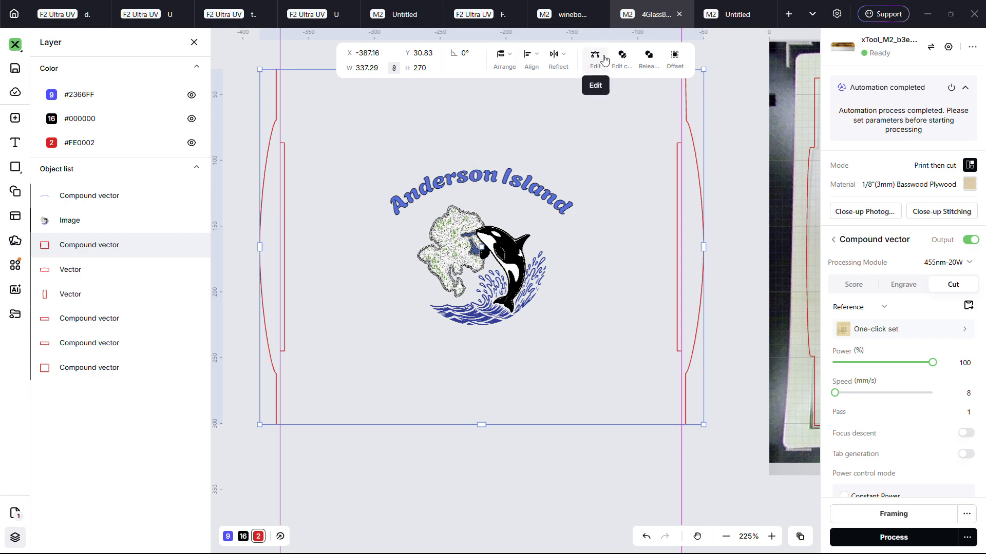
{"action": "left_click", "coordinate": [623, 58]}
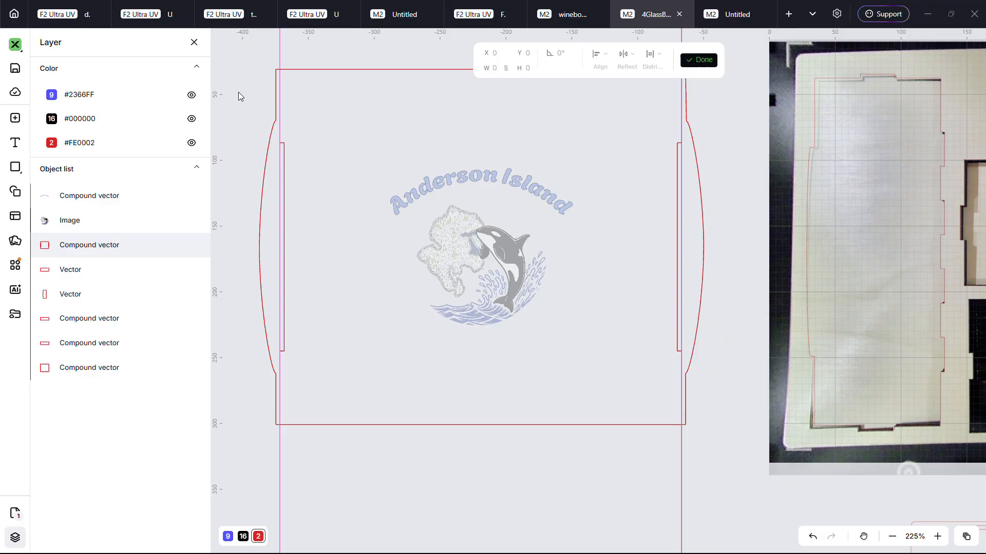
{"action": "left_click", "coordinate": [283, 167]}
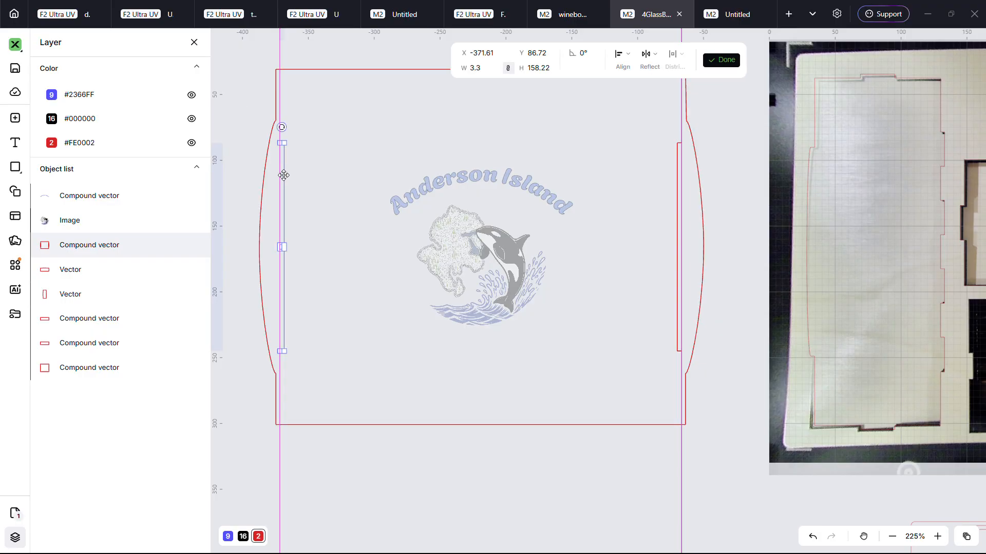
{"action": "left_click", "coordinate": [245, 119]}
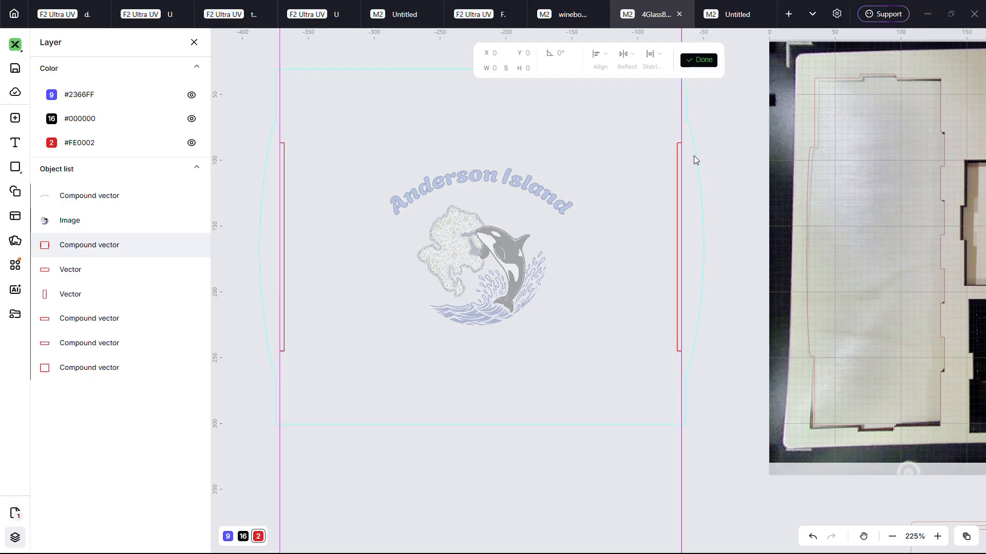
{"action": "left_click", "coordinate": [272, 132]}
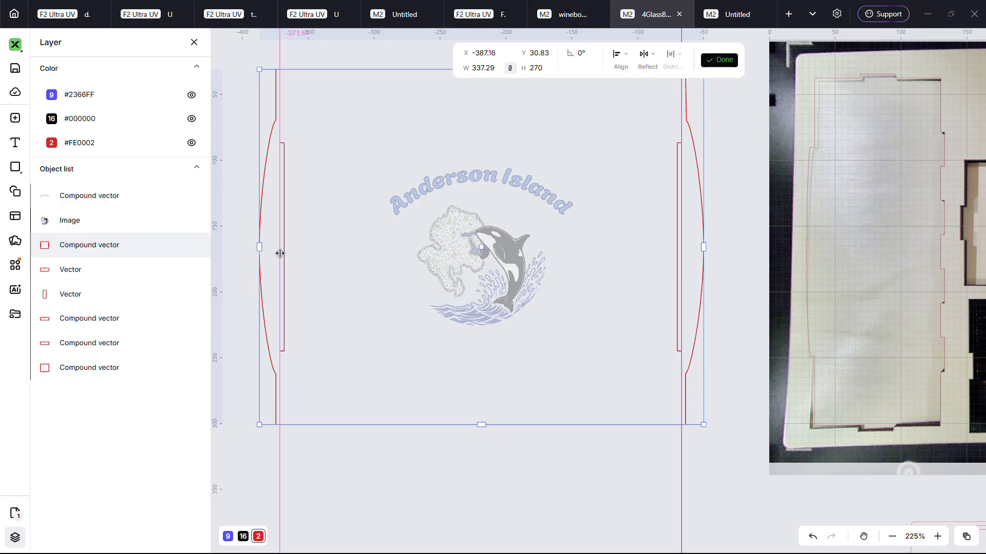
{"action": "left_click", "coordinate": [244, 266]}
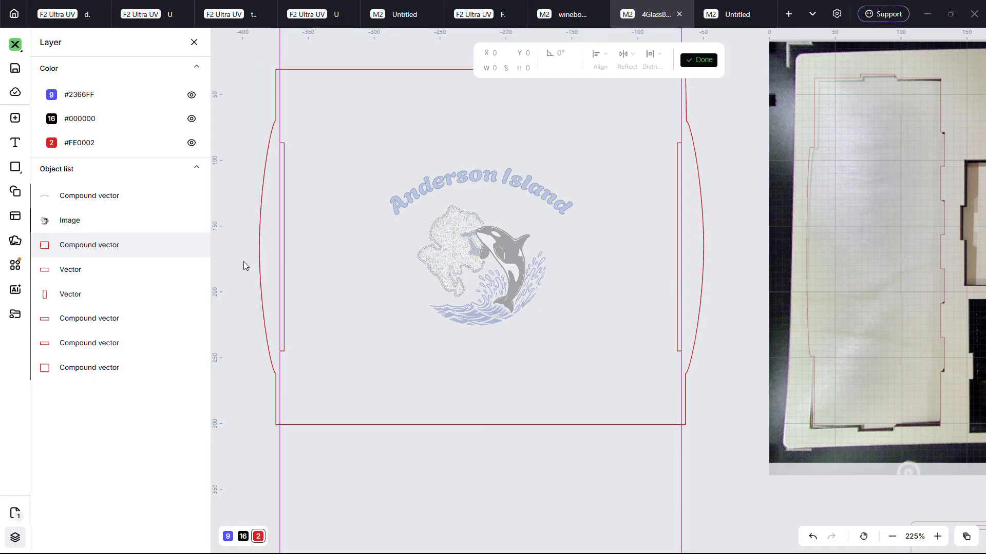
{"action": "left_click", "coordinate": [652, 178]}
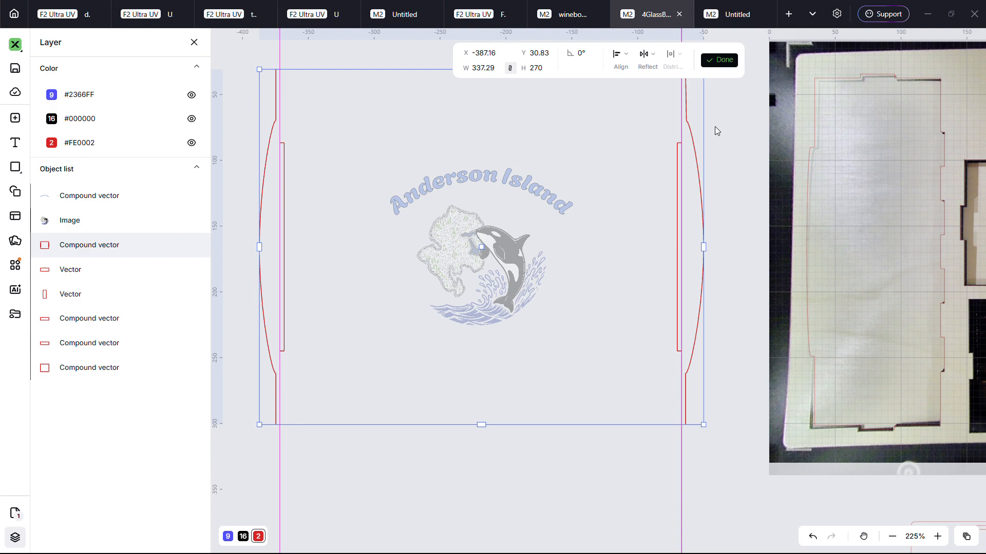
{"action": "left_click", "coordinate": [729, 67]}
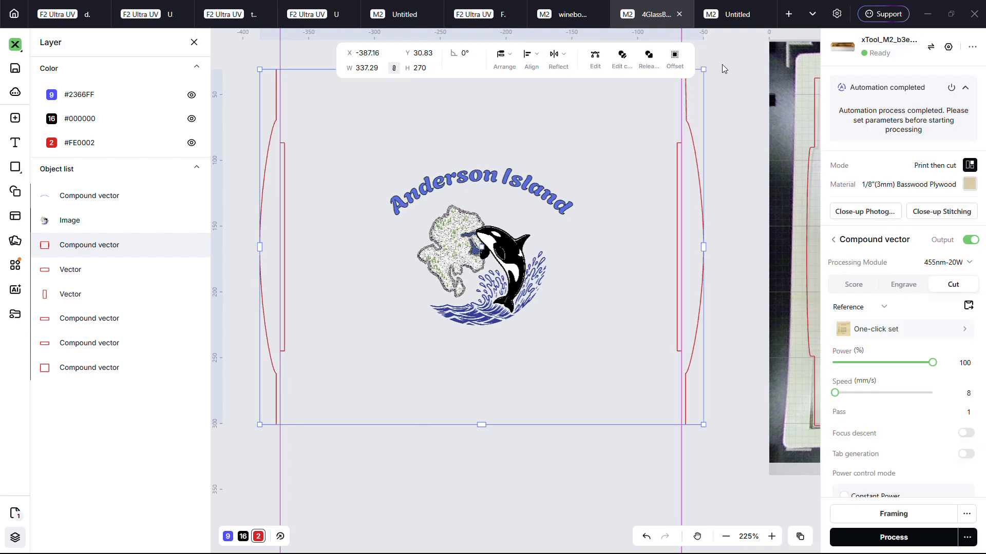
Examine the outer outline and the width of the right slot as separate shapes inside the lid's compound vector.
{"action": "left_click", "coordinate": [619, 65]}
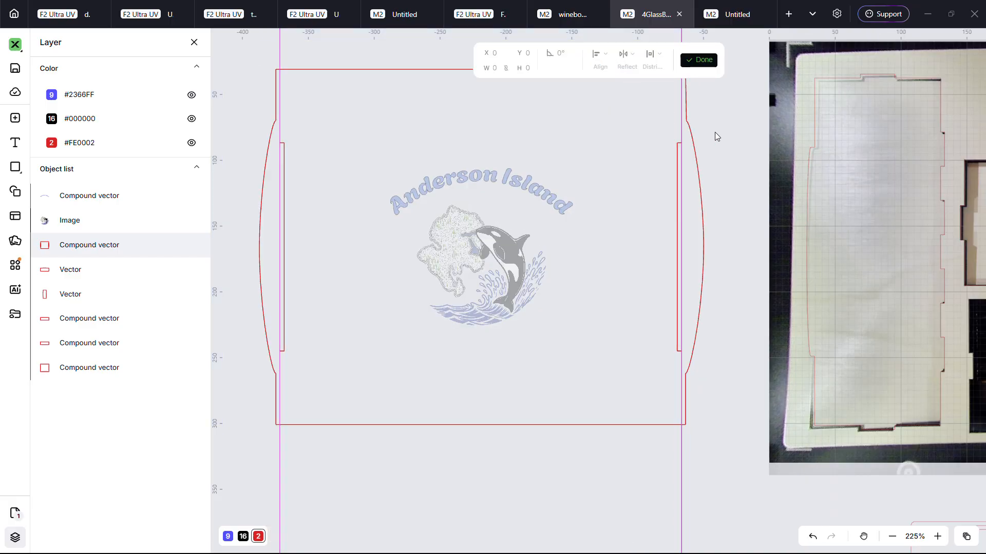
{"action": "left_click", "coordinate": [698, 143]}
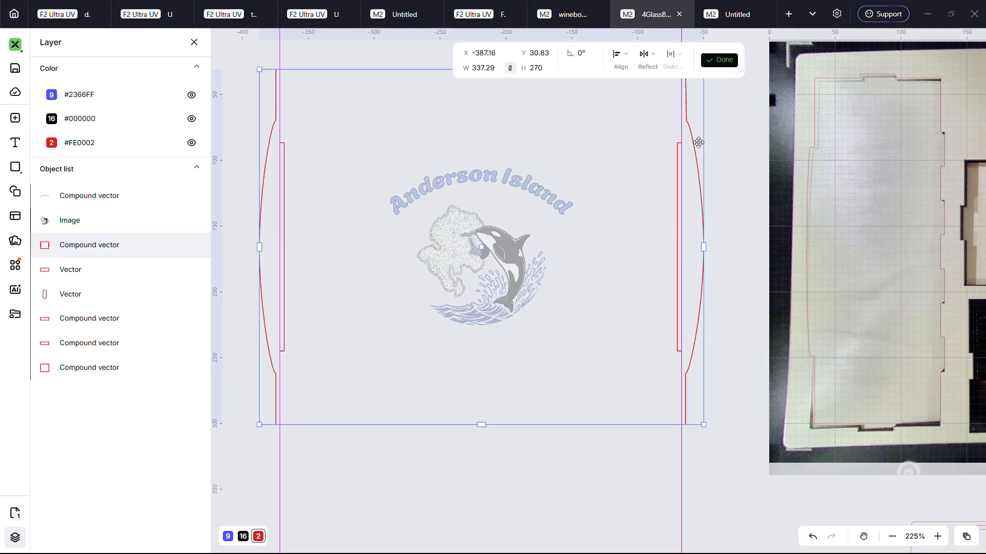
{"action": "left_click", "coordinate": [679, 155]}
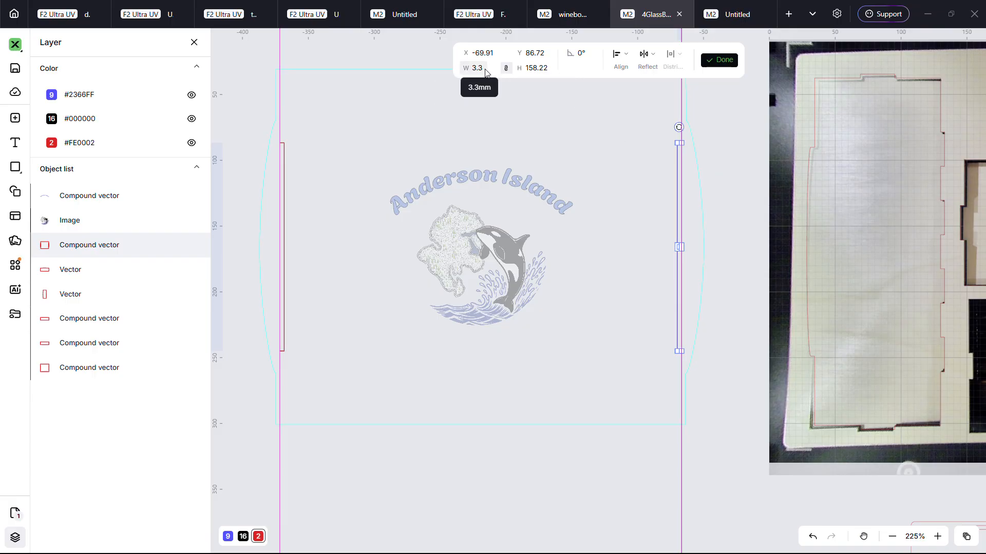
{"action": "left_click", "coordinate": [720, 62]}
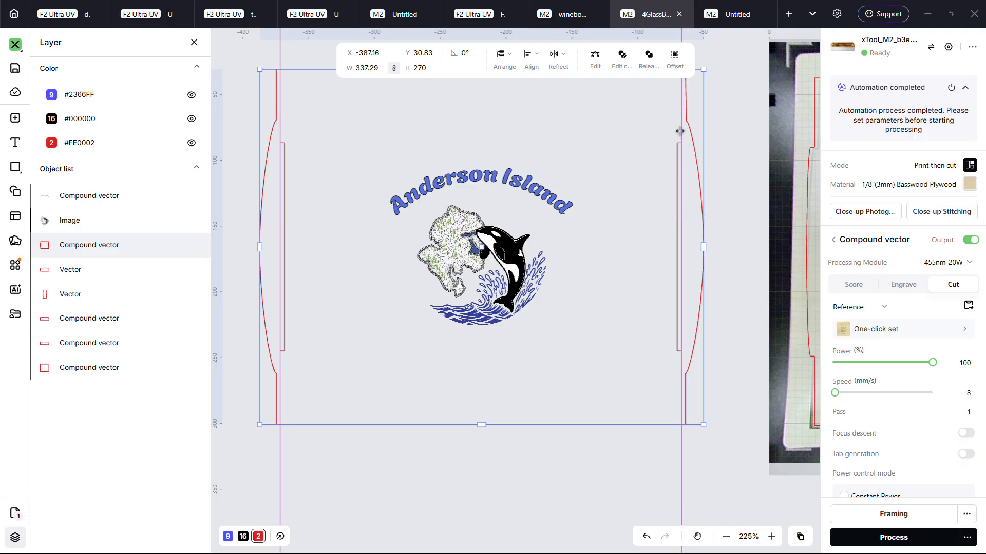
{"action": "left_click", "coordinate": [623, 58]}
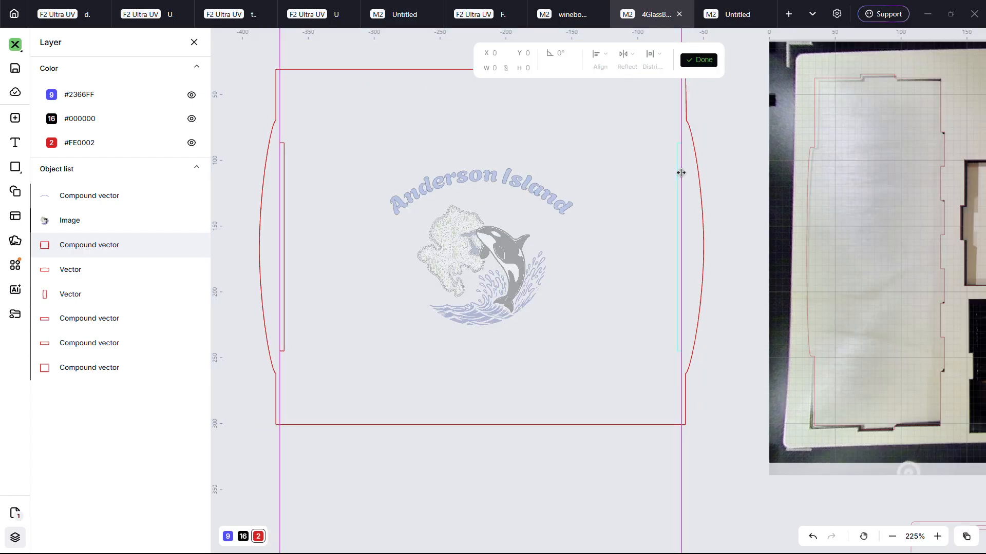
{"action": "left_click", "coordinate": [701, 189]}
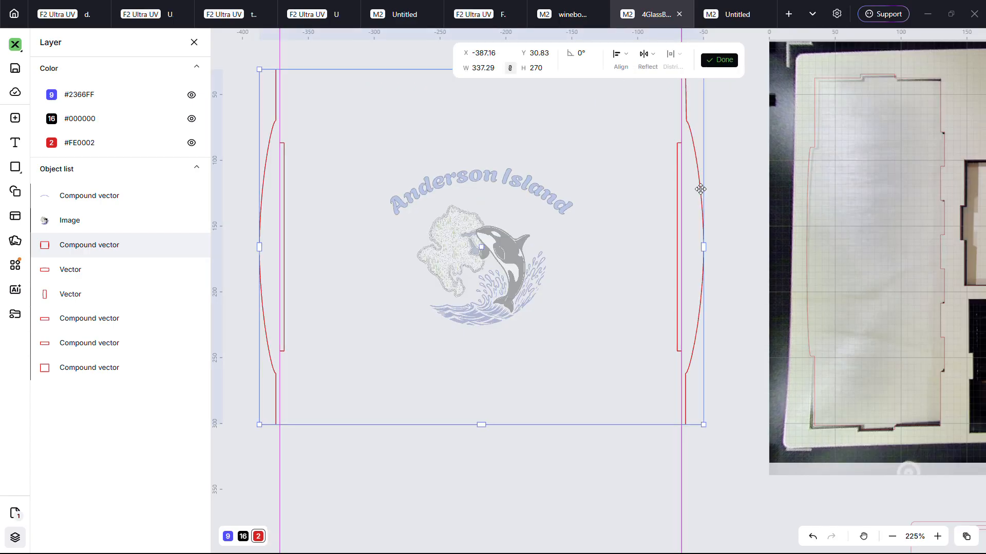
{"action": "left_click", "coordinate": [709, 60]}
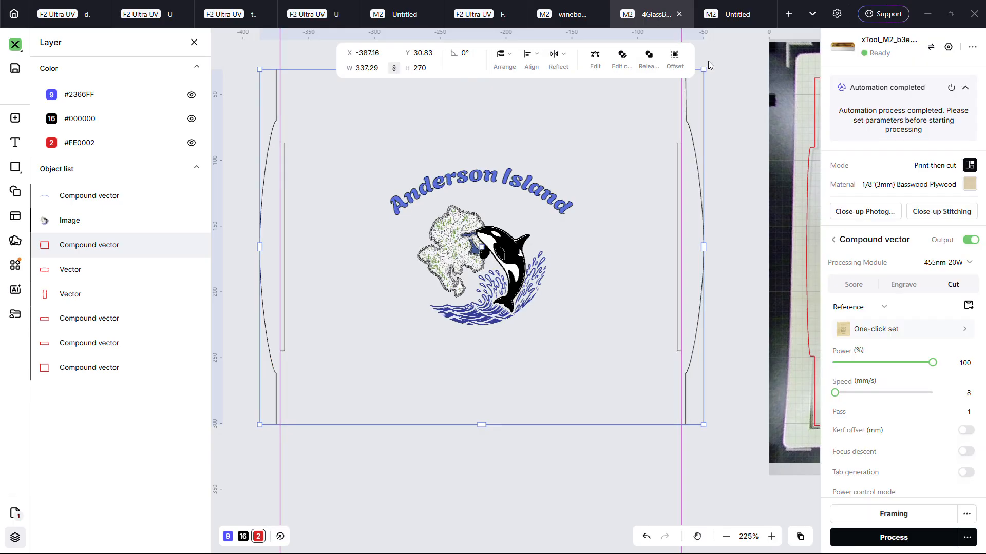
{"action": "left_click", "coordinate": [718, 158]}
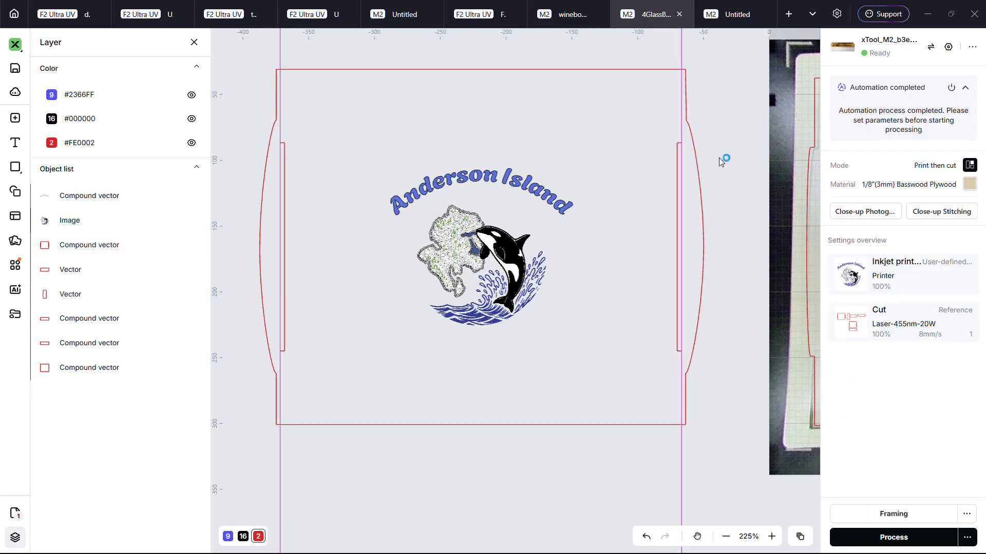
Try to reshape the lid's right curve by moving its middle node outward to about X -45, Y 166, and undo the move.
{"action": "left_click", "coordinate": [698, 159]}
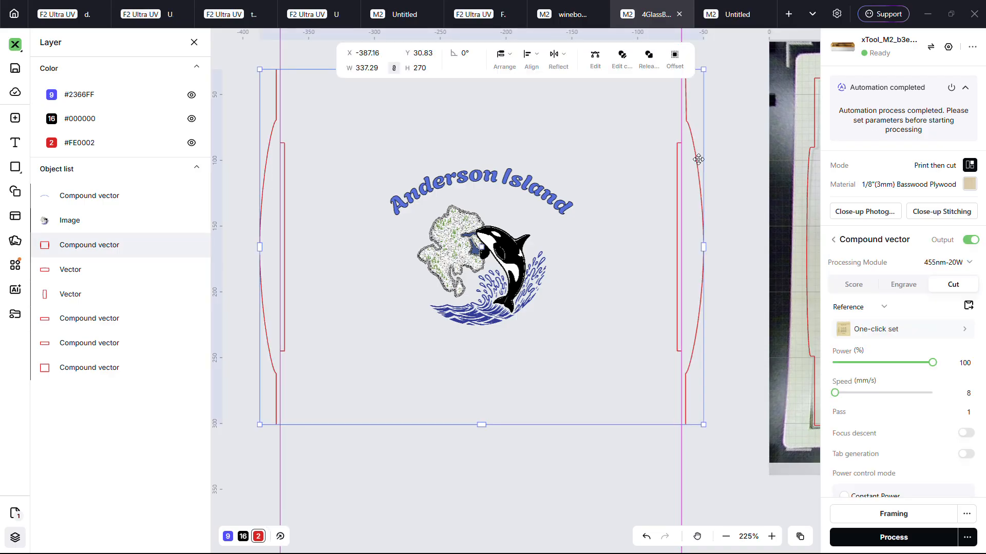
{"action": "left_click", "coordinate": [590, 60]}
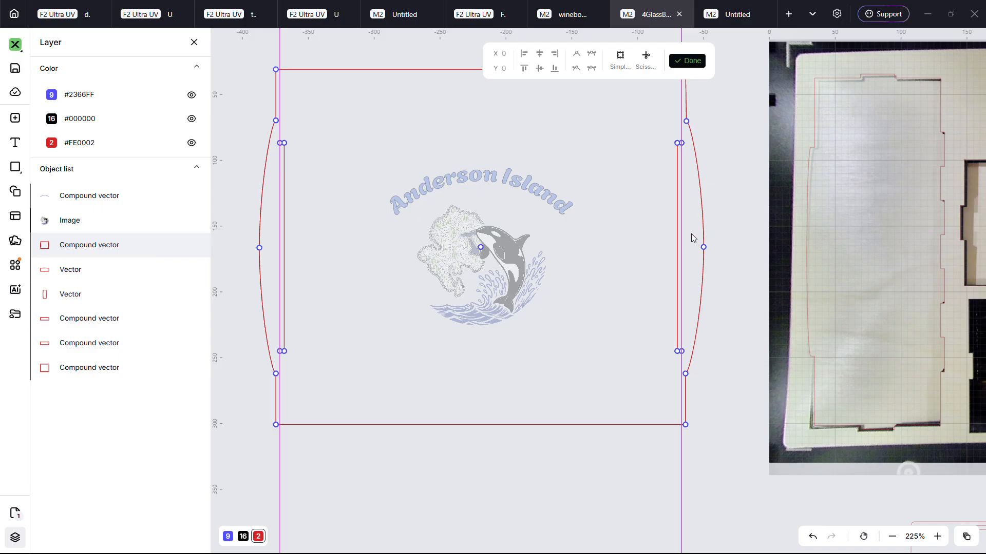
{"action": "left_click", "coordinate": [714, 263]}
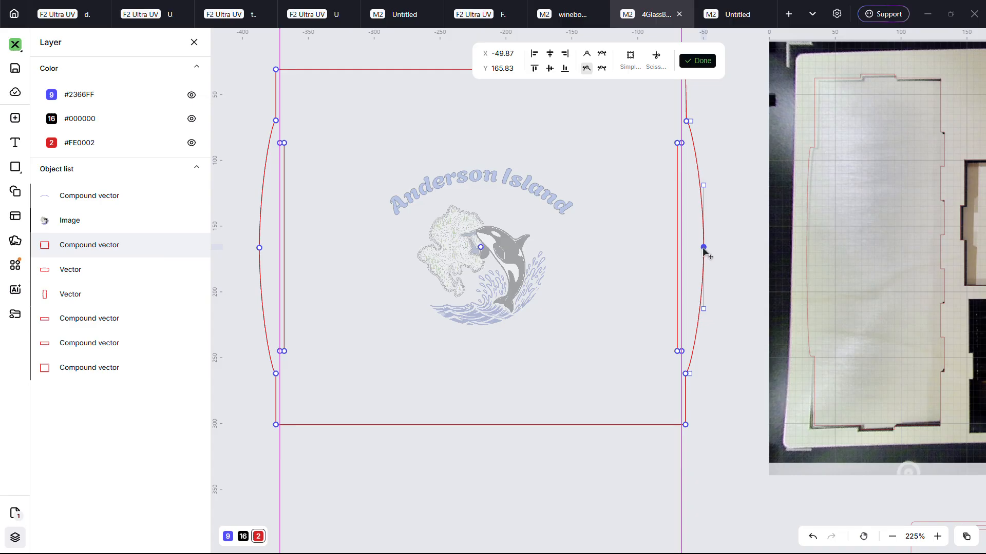
{"action": "left_click", "coordinate": [731, 253]}
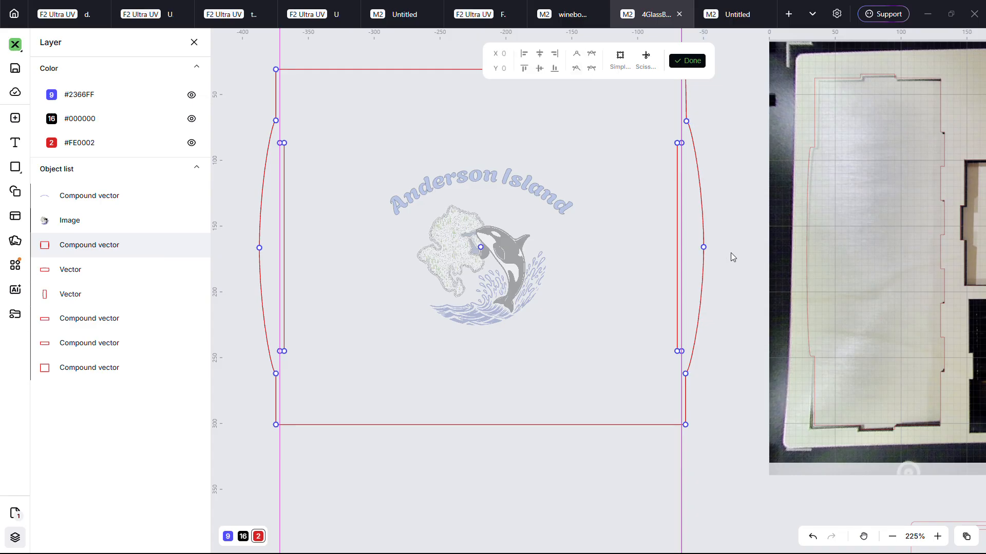
{"action": "left_click", "coordinate": [703, 248]}
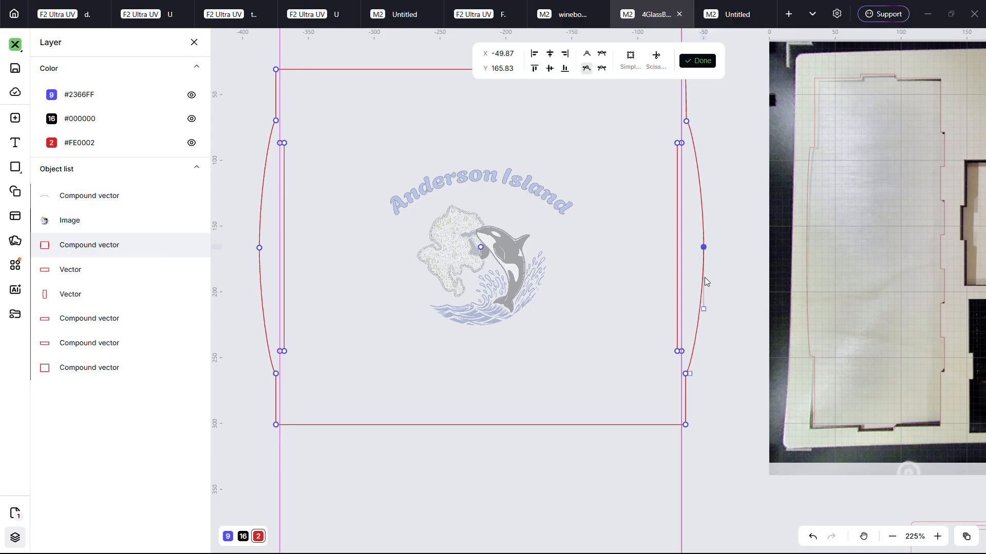
{"action": "left_click", "coordinate": [726, 255]}
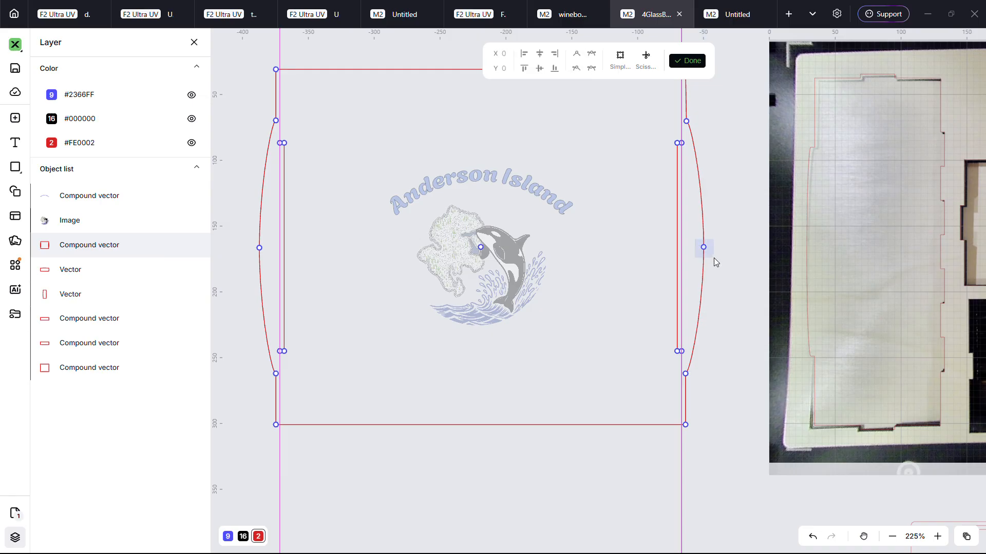
{"action": "left_click", "coordinate": [714, 258]}
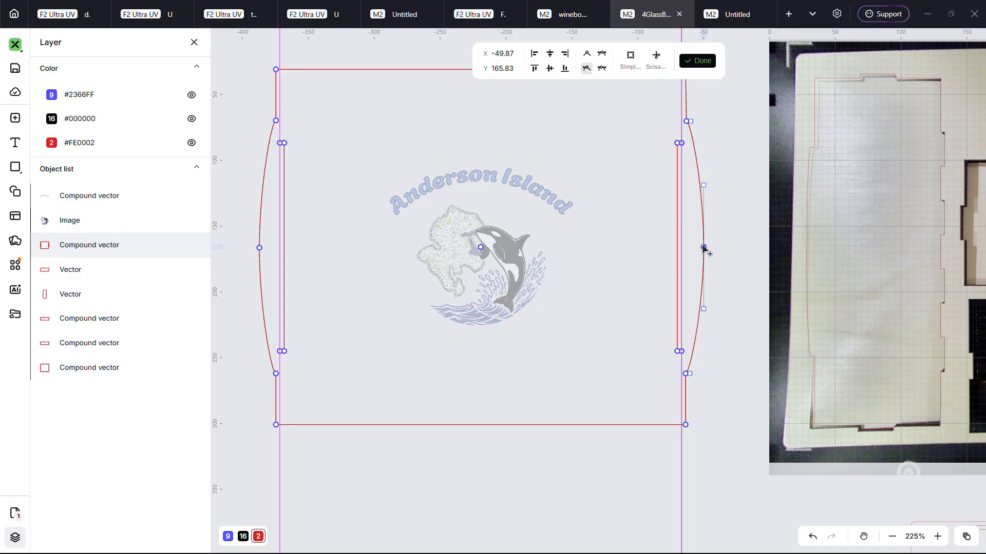
{"action": "left_click_drag", "start_coordinate": [704, 248], "coordinate": [709, 248]}
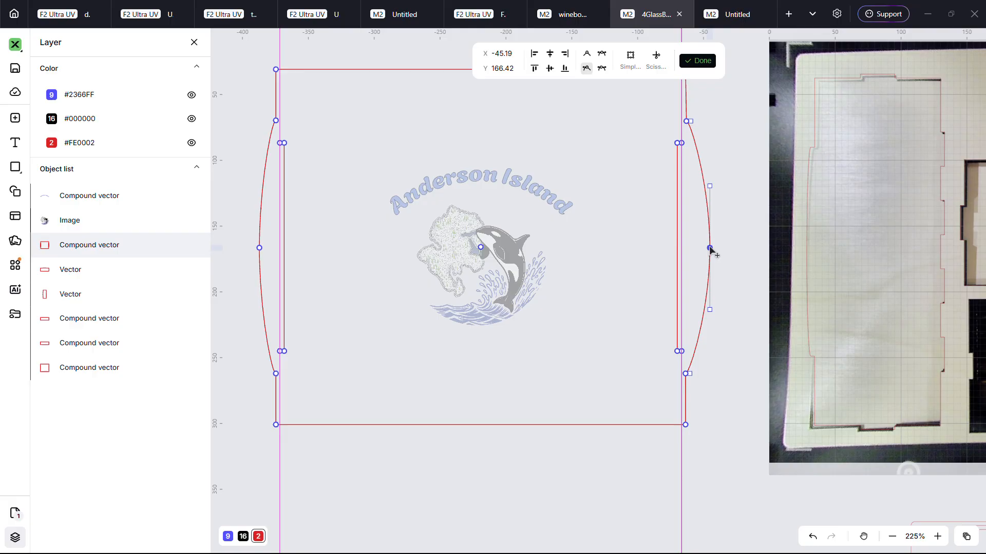
{"action": "key", "text": "ctrl+z"}
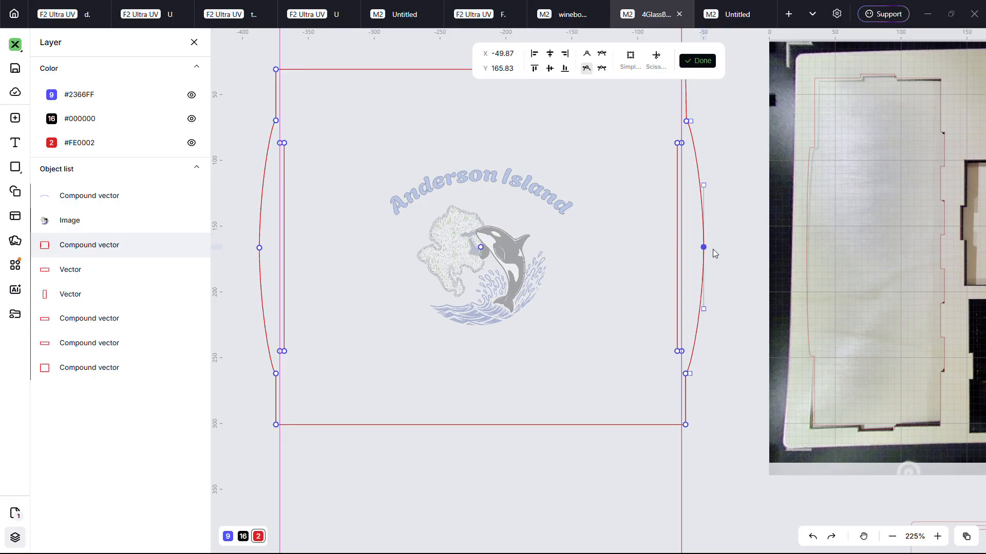
{"action": "left_click", "coordinate": [727, 260]}
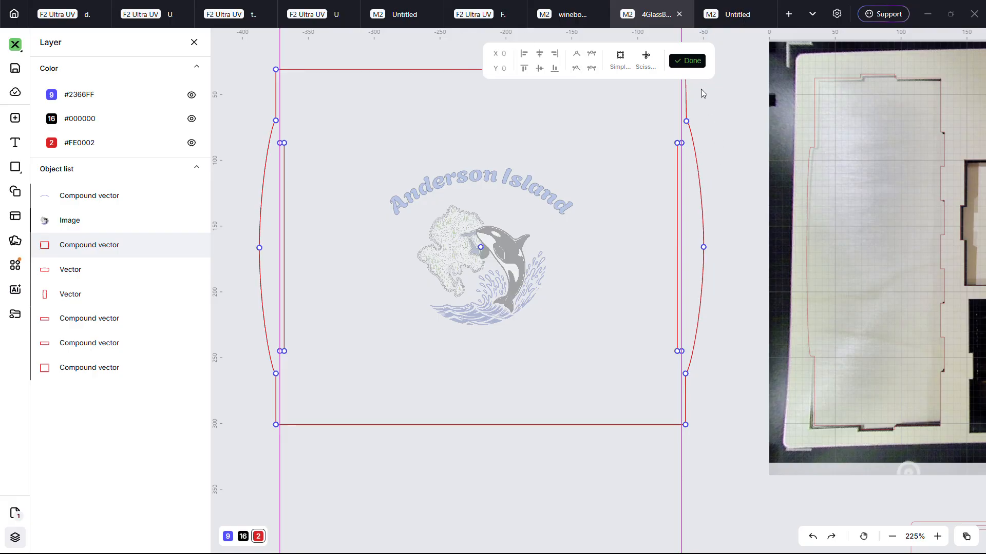
{"action": "left_click", "coordinate": [693, 63]}
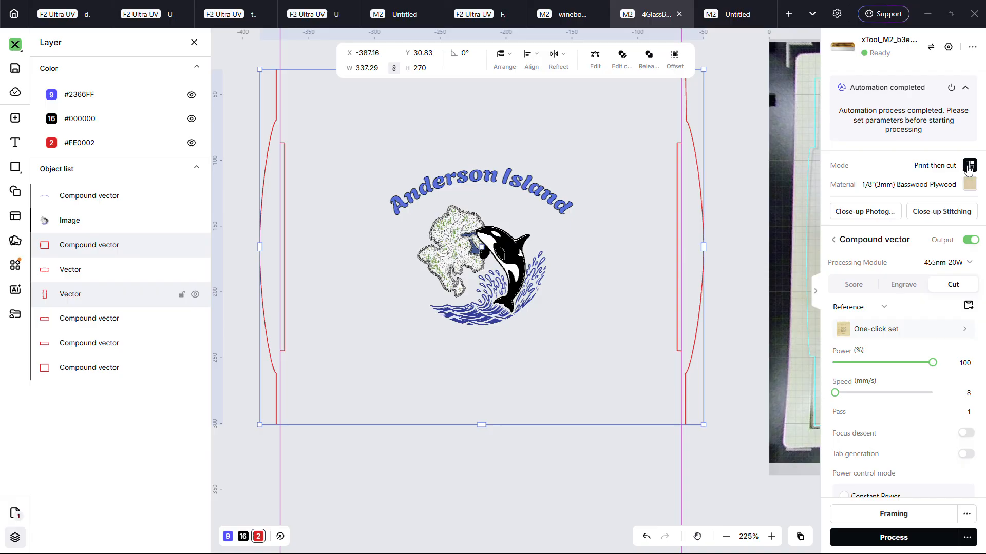
Review the inkjet printing settings of the lid's Anderson Island text and orca image.
{"action": "left_click", "coordinate": [834, 245]}
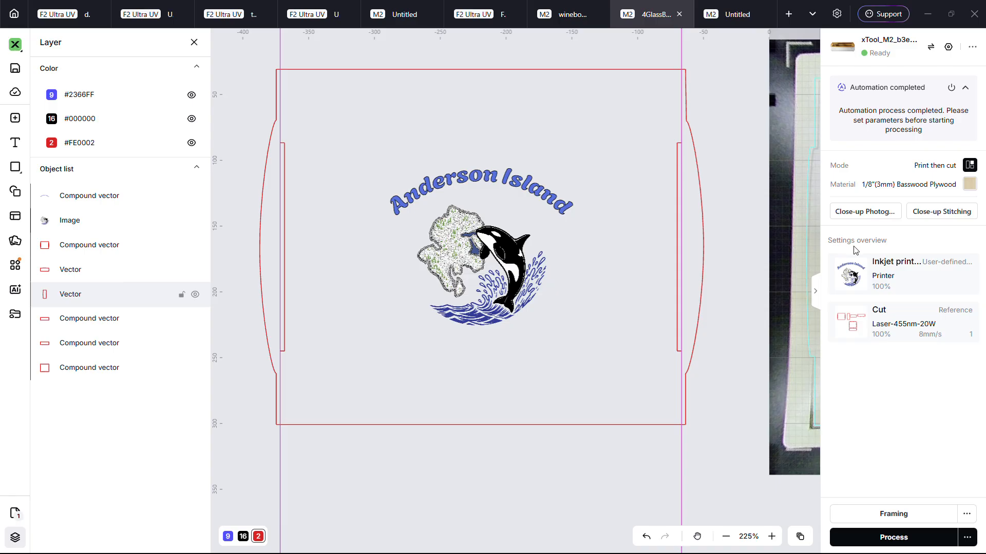
{"action": "left_click", "coordinate": [900, 269]}
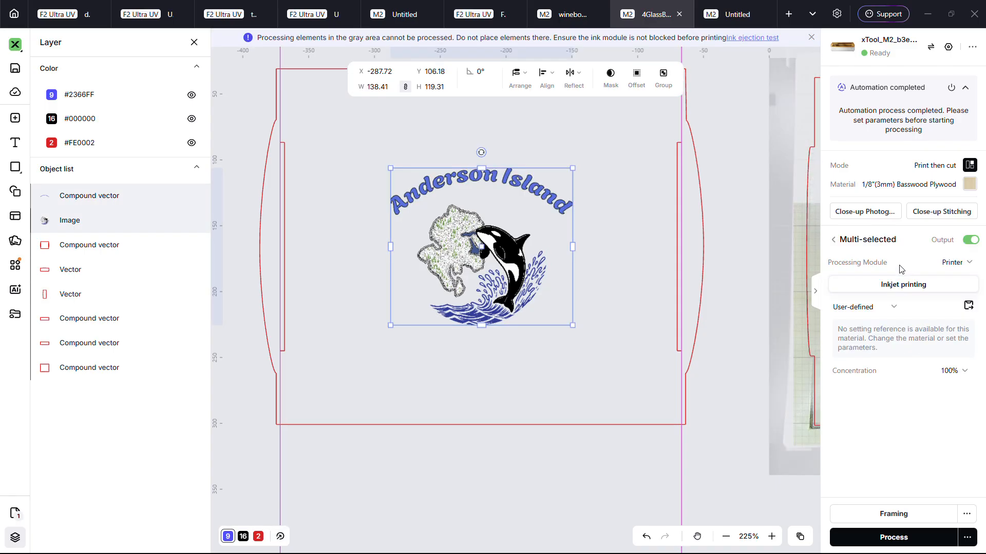
{"action": "left_click", "coordinate": [836, 241]}
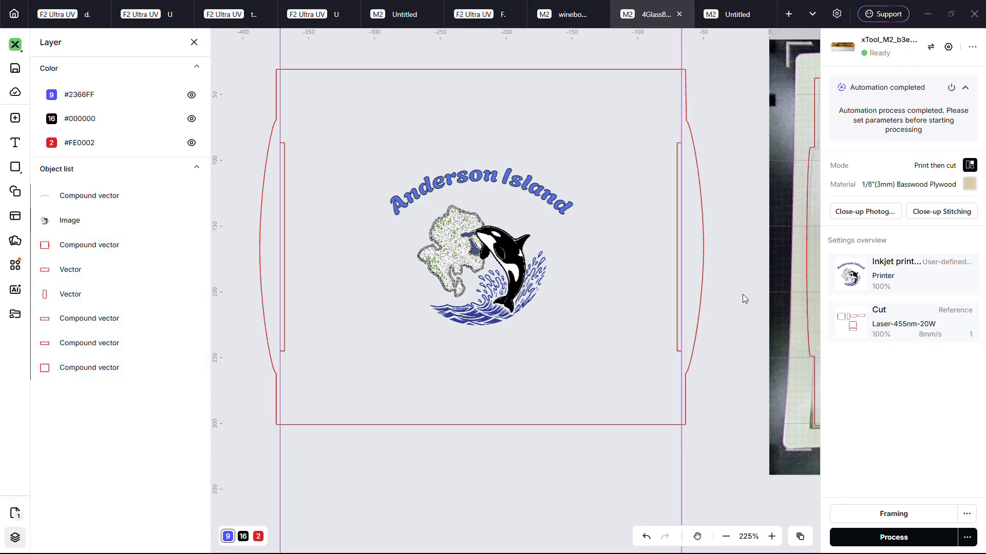
Examine the overall layout of the lid, panels and base around the camera image of the bed.
{"action": "left_click", "coordinate": [726, 536]}
{"action": "left_click", "coordinate": [726, 536]}
{"action": "left_click", "coordinate": [725, 537]}
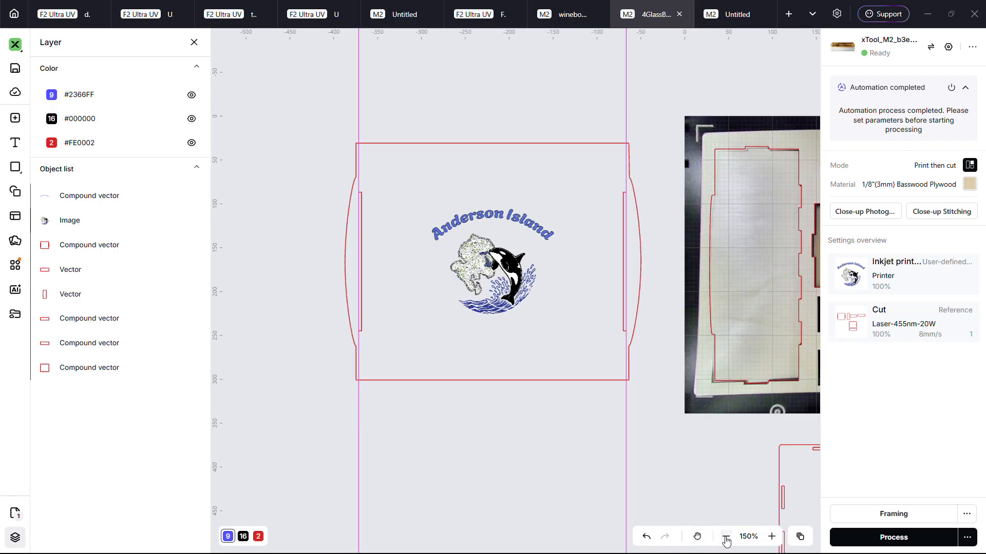
{"action": "left_click", "coordinate": [725, 537]}
{"action": "left_click", "coordinate": [725, 537]}
{"action": "left_click", "coordinate": [726, 537]}
{"action": "left_click", "coordinate": [726, 537]}
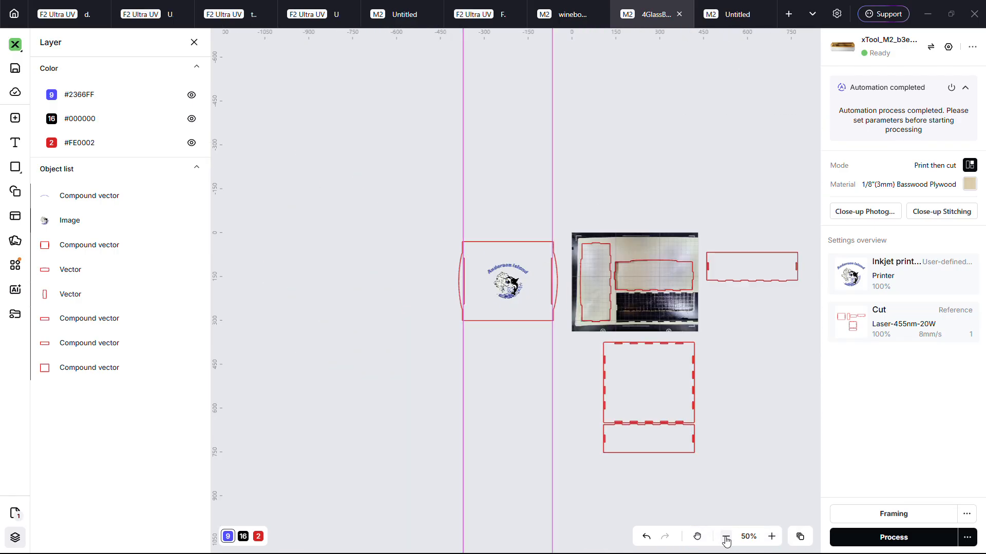
{"action": "left_click", "coordinate": [696, 536]}
{"action": "left_click_drag", "start_coordinate": [703, 339], "coordinate": [590, 248]}
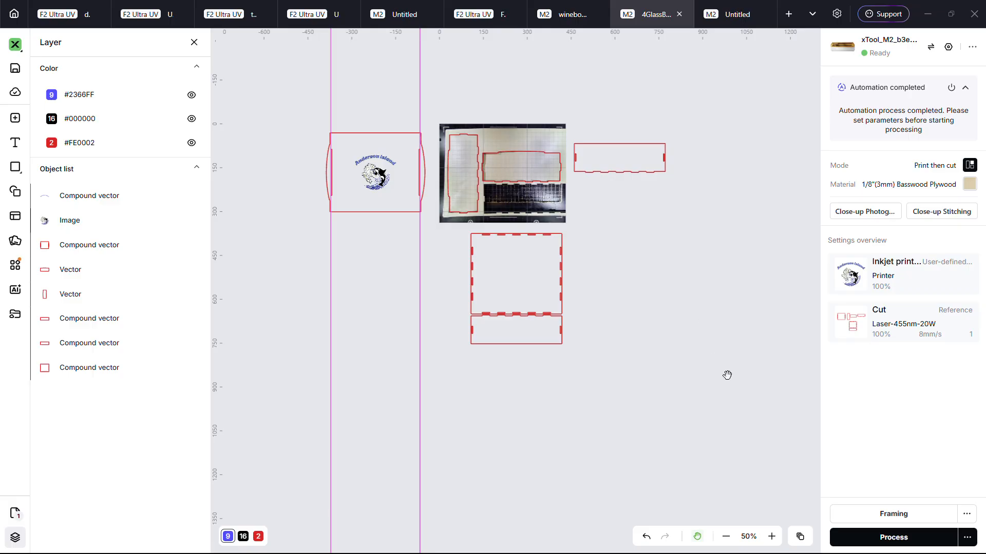
Clear the camera image by moving the horizontal panel to about X -202, Y 413 and the vertical panel to about X -123, Y 335.
{"action": "left_click", "coordinate": [772, 537]}
{"action": "left_click", "coordinate": [771, 537]}
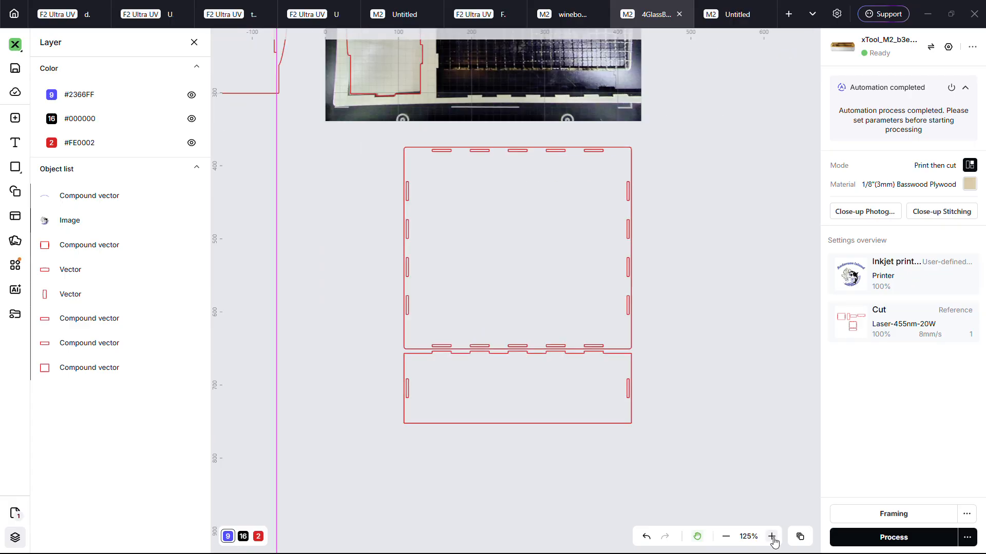
{"action": "left_click", "coordinate": [771, 537]}
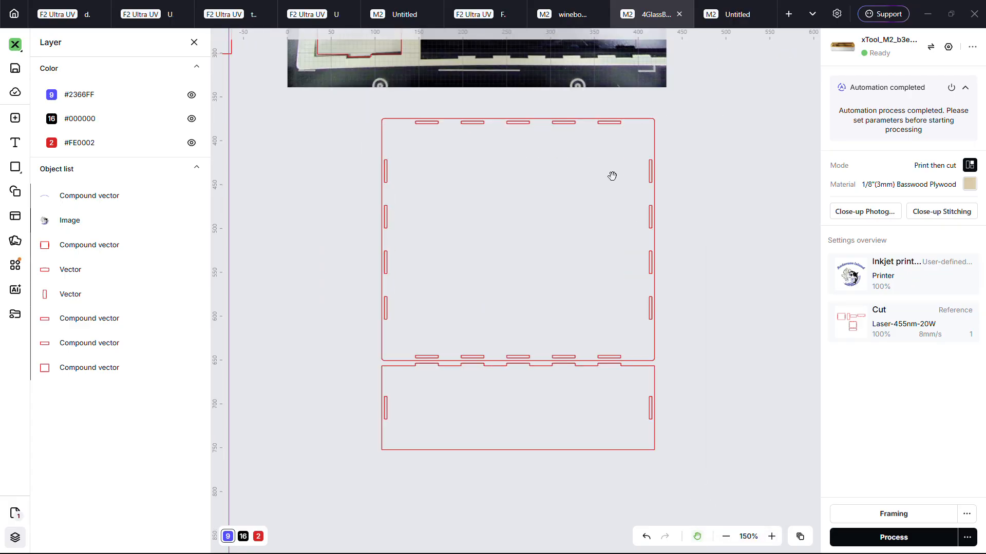
{"action": "left_click_drag", "start_coordinate": [612, 176], "coordinate": [627, 466]}
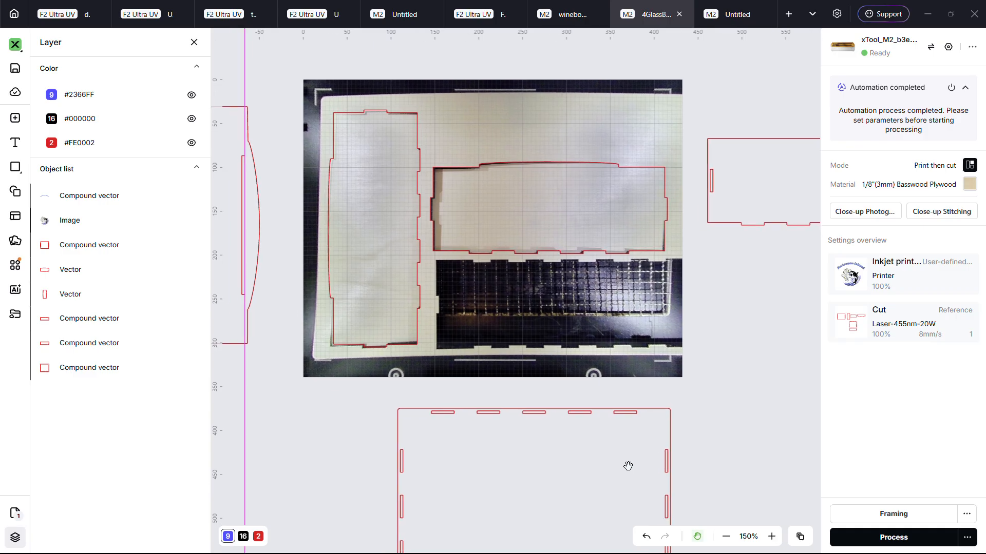
{"action": "left_click", "coordinate": [698, 537]}
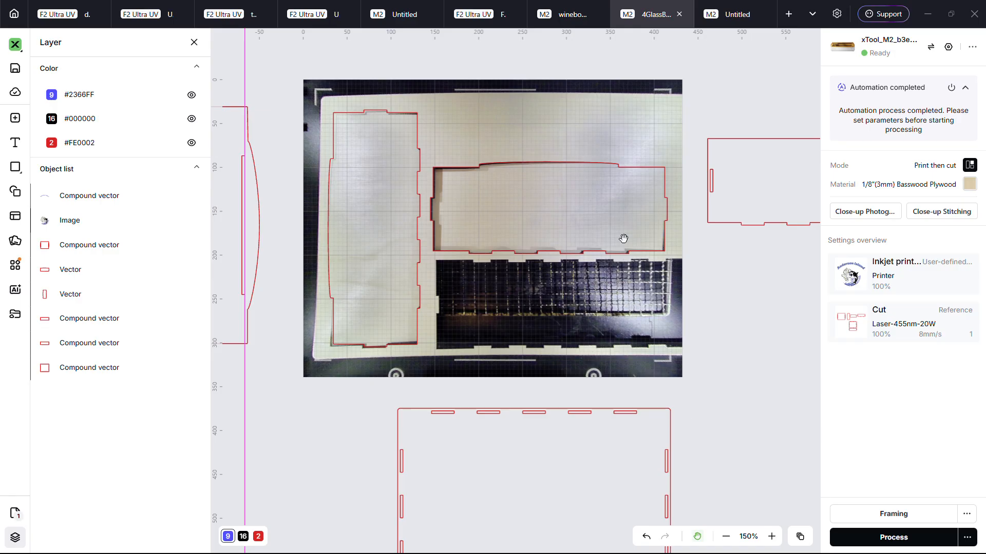
{"action": "left_click_drag", "start_coordinate": [624, 238], "coordinate": [626, 228]}
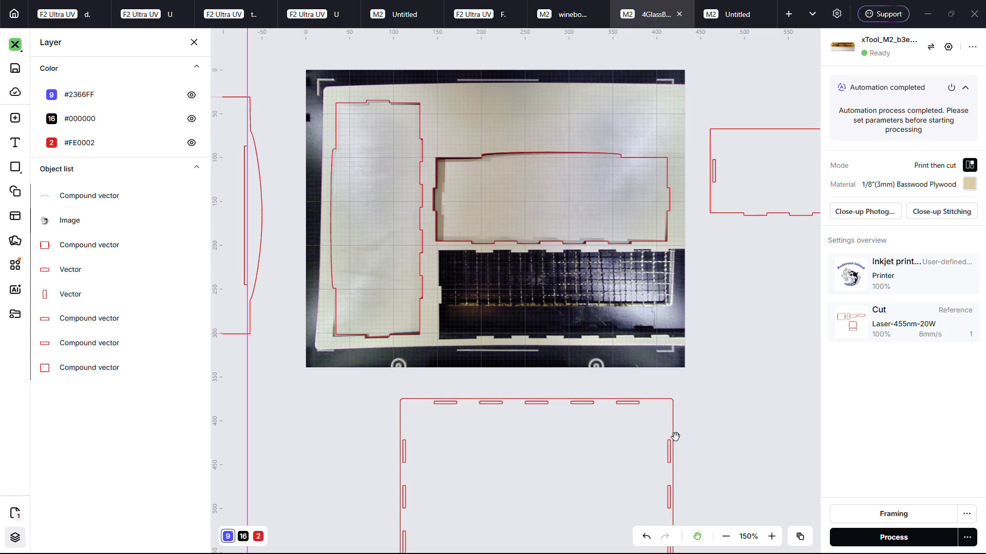
{"action": "left_click", "coordinate": [697, 538]}
{"action": "left_click_drag", "start_coordinate": [643, 221], "coordinate": [384, 407]}
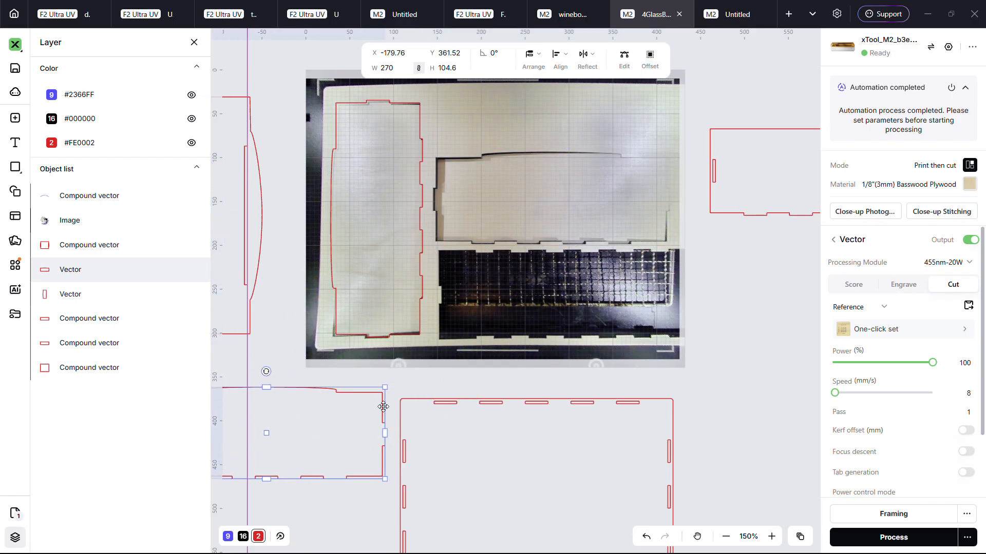
{"action": "left_click_drag", "start_coordinate": [394, 224], "coordinate": [258, 496]}
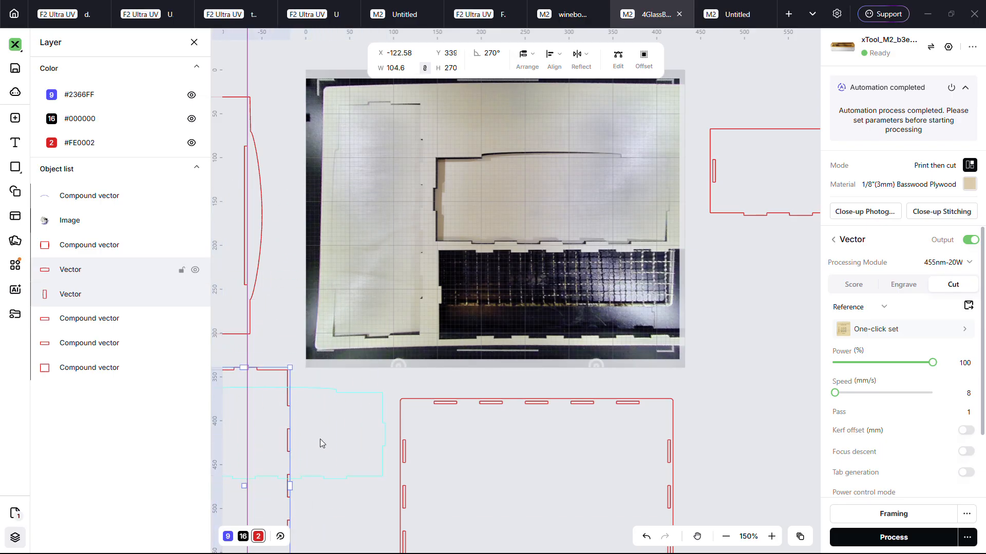
{"action": "left_click_drag", "start_coordinate": [320, 443], "coordinate": [302, 481]}
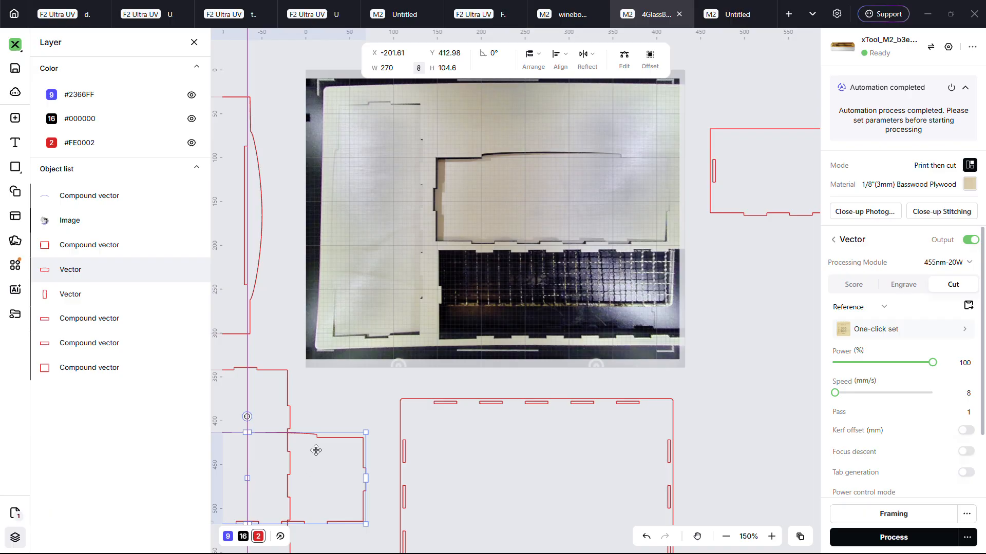
Group the lid outline and its slots with the Anderson Island text and the orca image.
{"action": "left_click", "coordinate": [242, 234]}
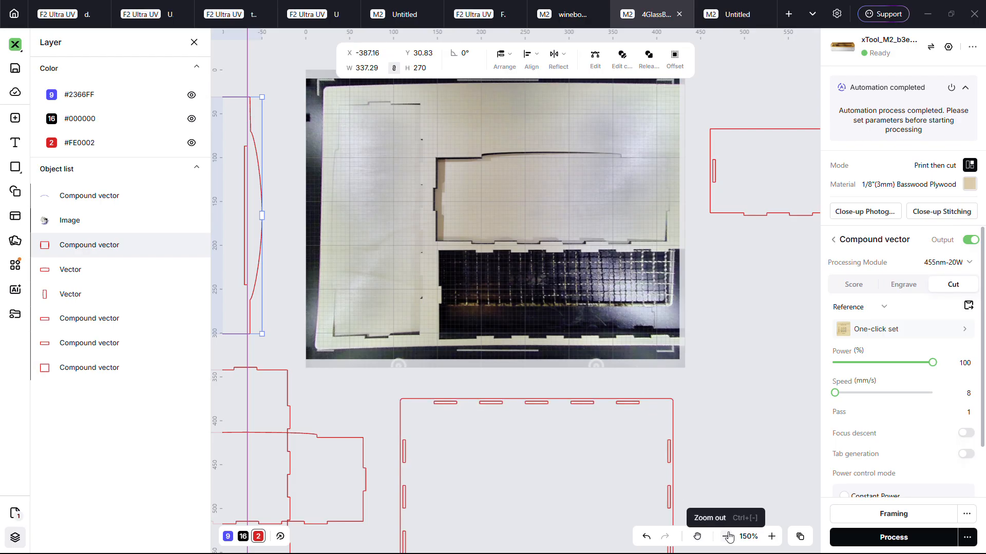
{"action": "left_click", "coordinate": [697, 537]}
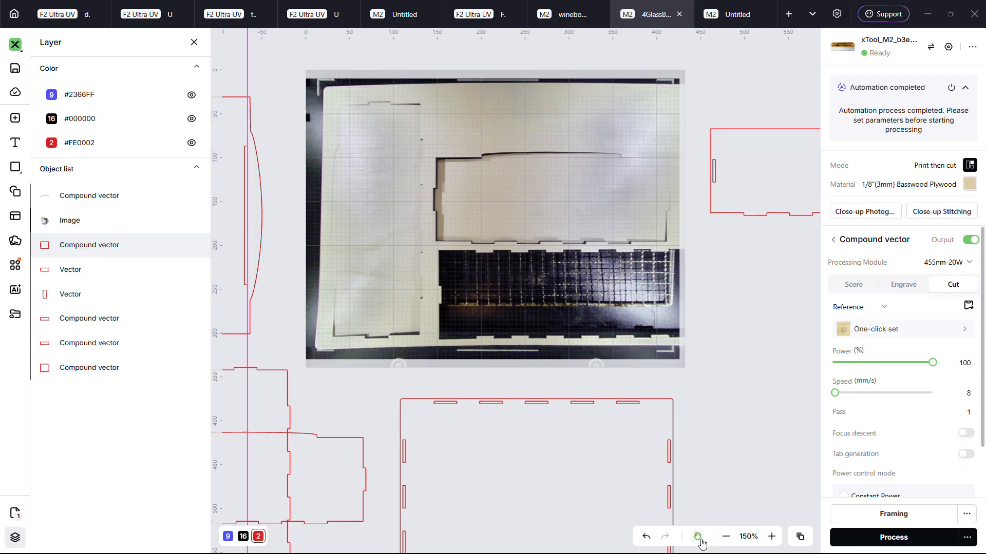
{"action": "left_click_drag", "start_coordinate": [699, 490], "coordinate": [883, 456]}
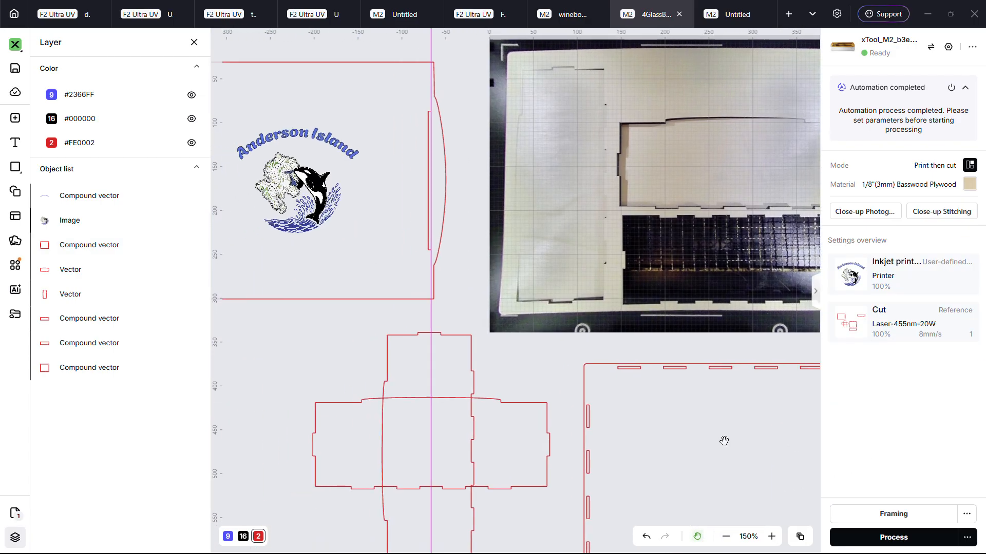
{"action": "left_click_drag", "start_coordinate": [337, 369], "coordinate": [436, 402]}
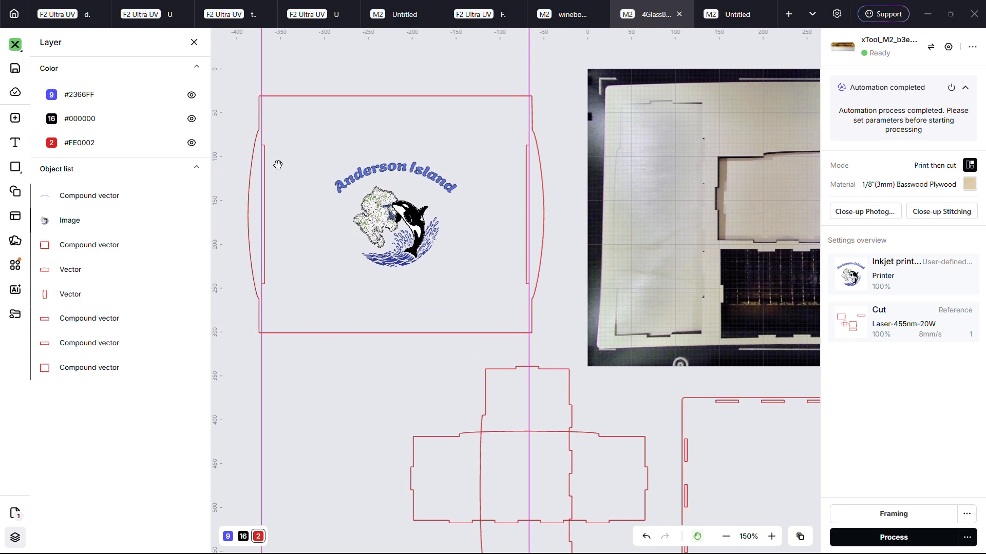
{"action": "left_click", "coordinate": [697, 536]}
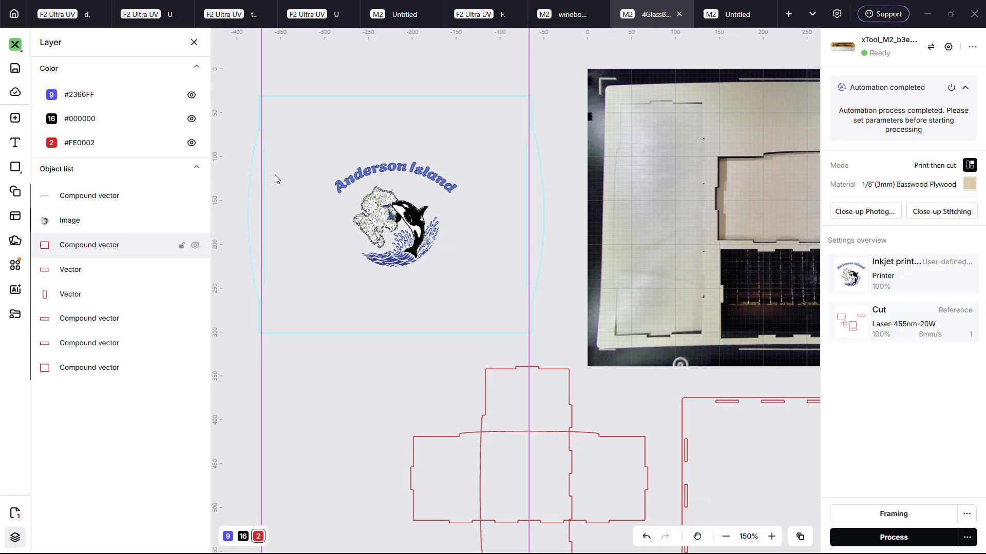
{"action": "left_click_drag", "start_coordinate": [242, 79], "coordinate": [553, 344]}
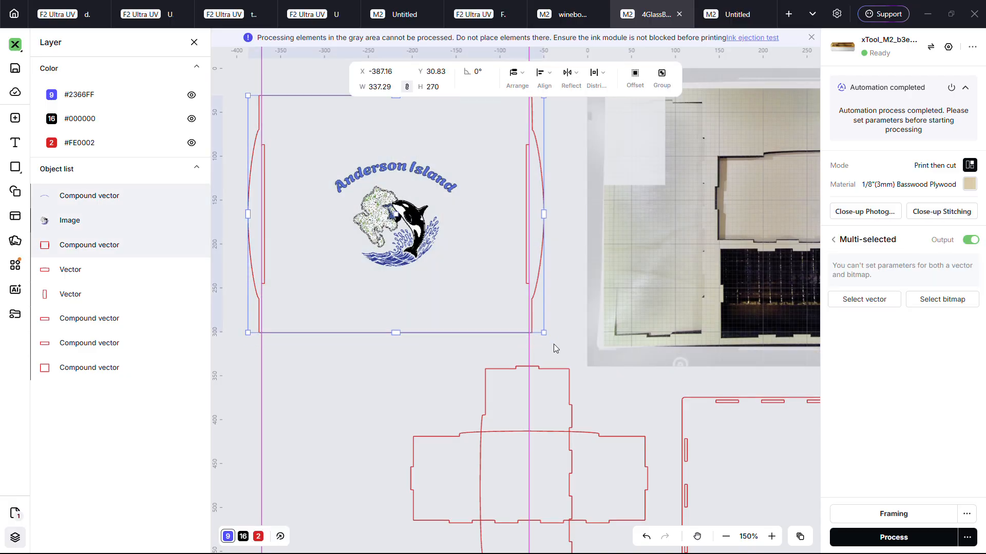
{"action": "right_click", "coordinate": [503, 266]}
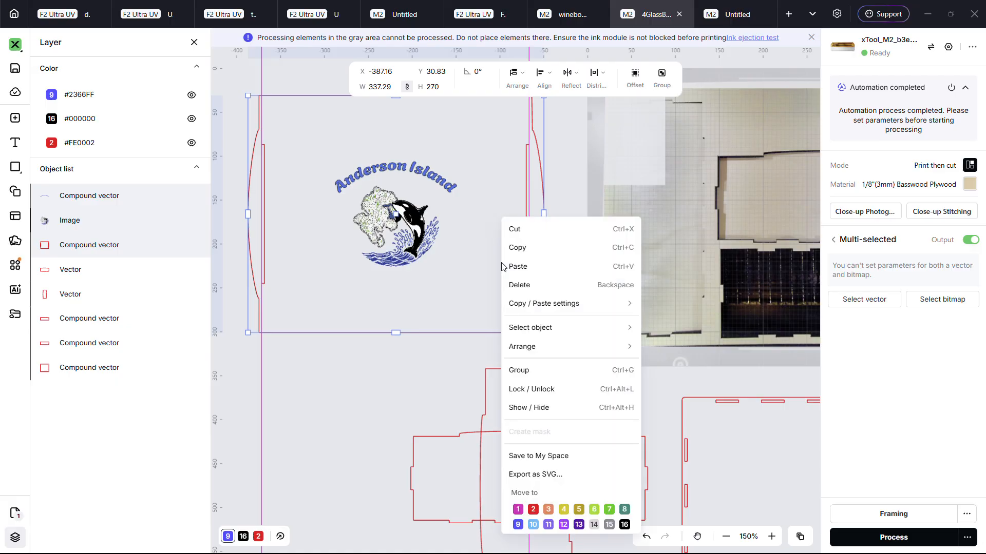
{"action": "left_click", "coordinate": [520, 370]}
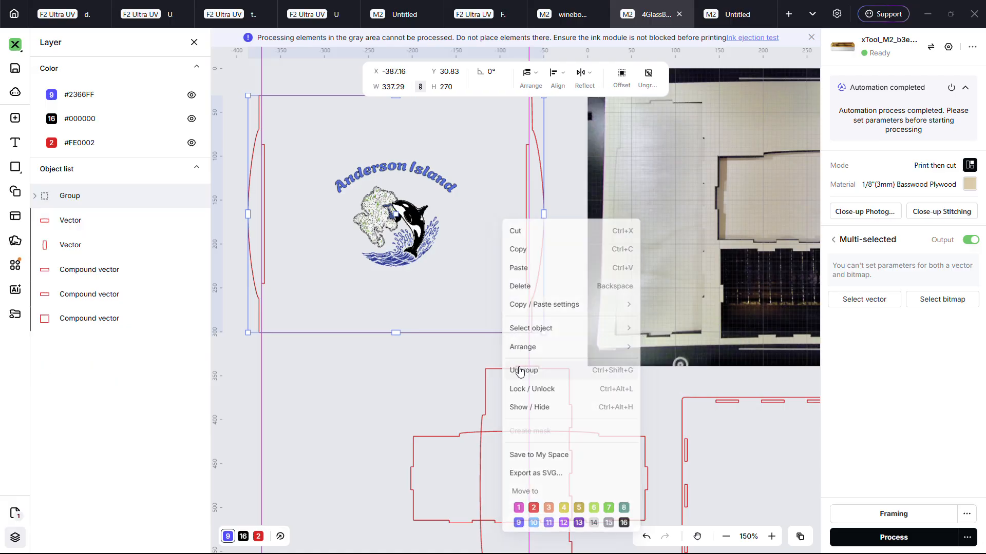
{"action": "left_click", "coordinate": [432, 356]}
Move the grouped lid onto the camera image of the bed, to about X 23, Y 21, and deselect it.
{"action": "left_click", "coordinate": [426, 257]}
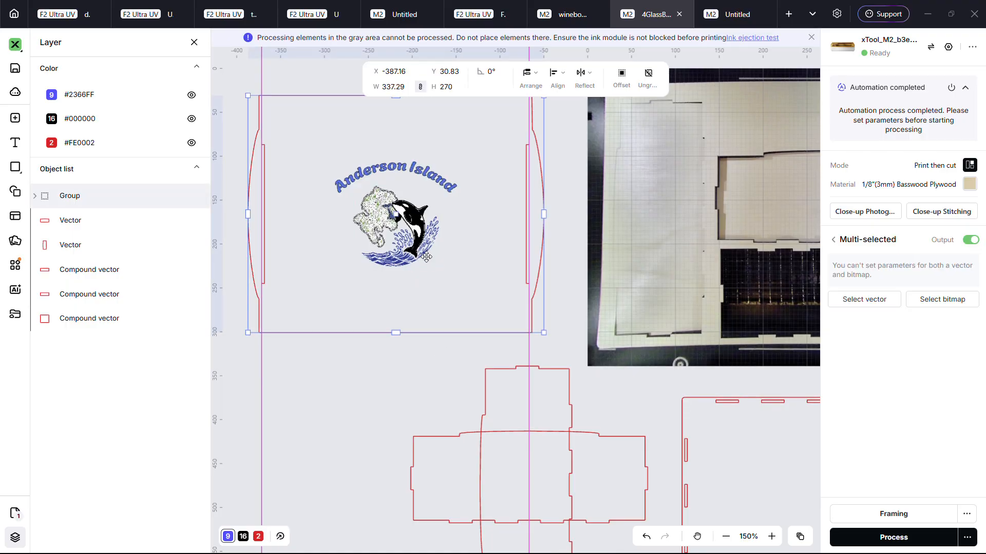
{"action": "left_click_drag", "start_coordinate": [426, 257], "coordinate": [790, 263]}
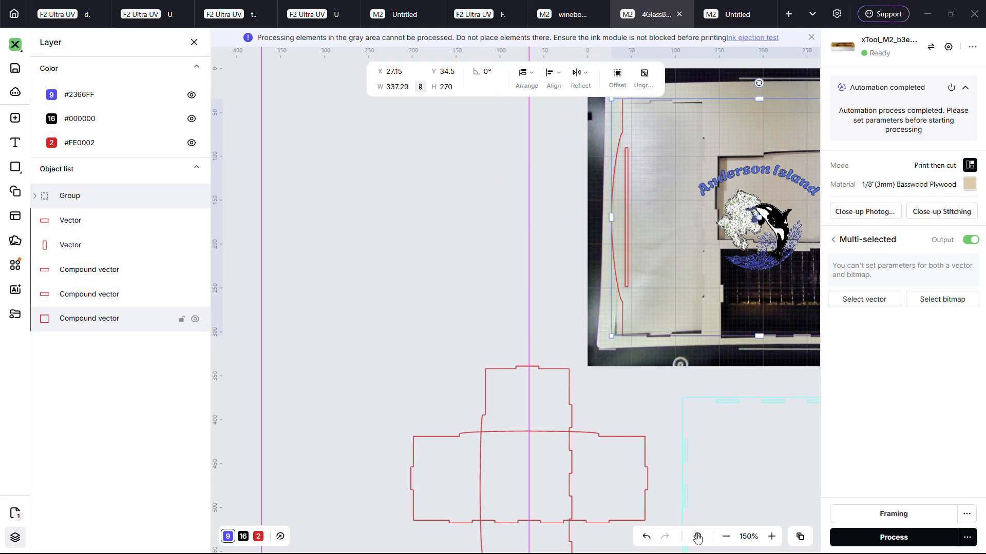
{"action": "left_click", "coordinate": [697, 536]}
{"action": "left_click_drag", "start_coordinate": [717, 410], "coordinate": [467, 430]}
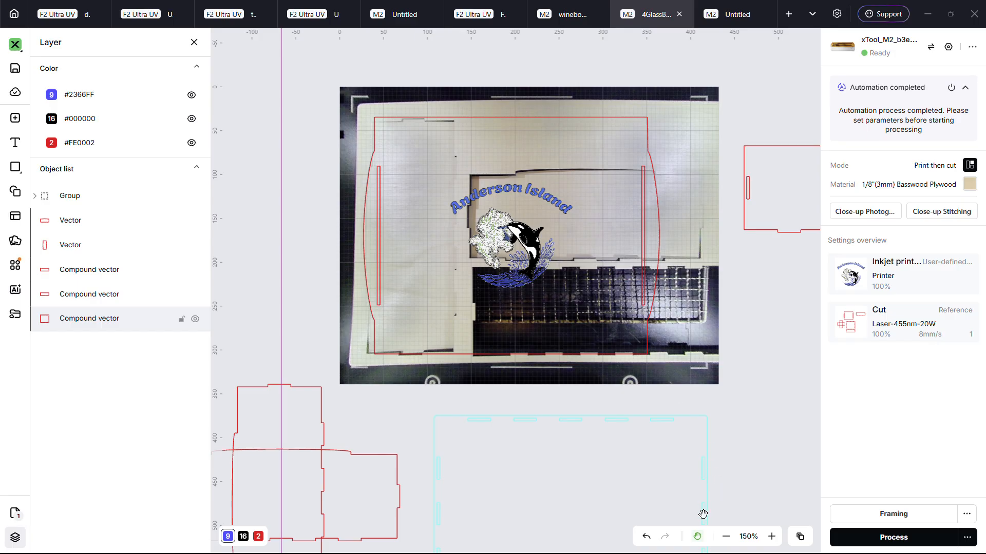
{"action": "left_click", "coordinate": [698, 537]}
{"action": "left_click", "coordinate": [582, 226]}
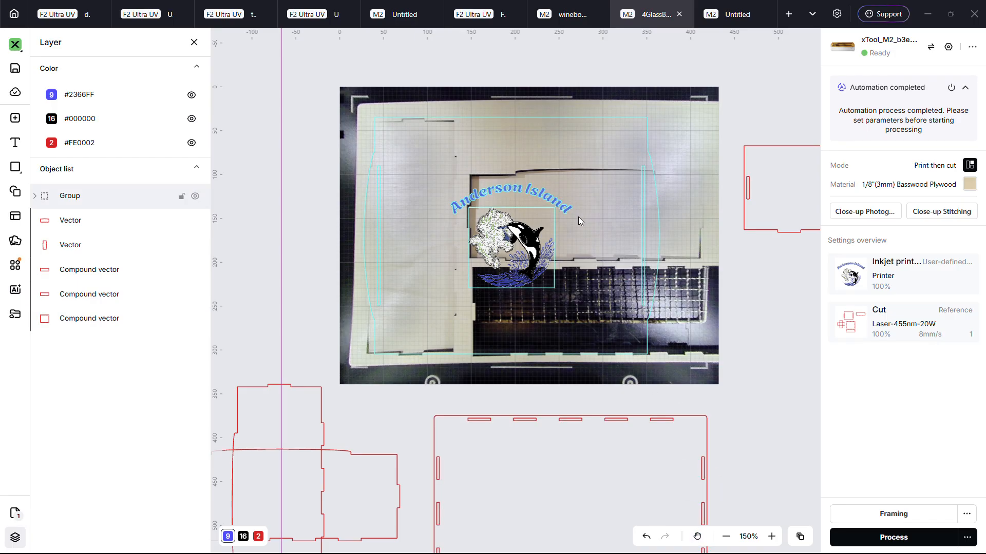
{"action": "left_click_drag", "start_coordinate": [578, 217], "coordinate": [575, 205]}
{"action": "right_click", "coordinate": [575, 205]}
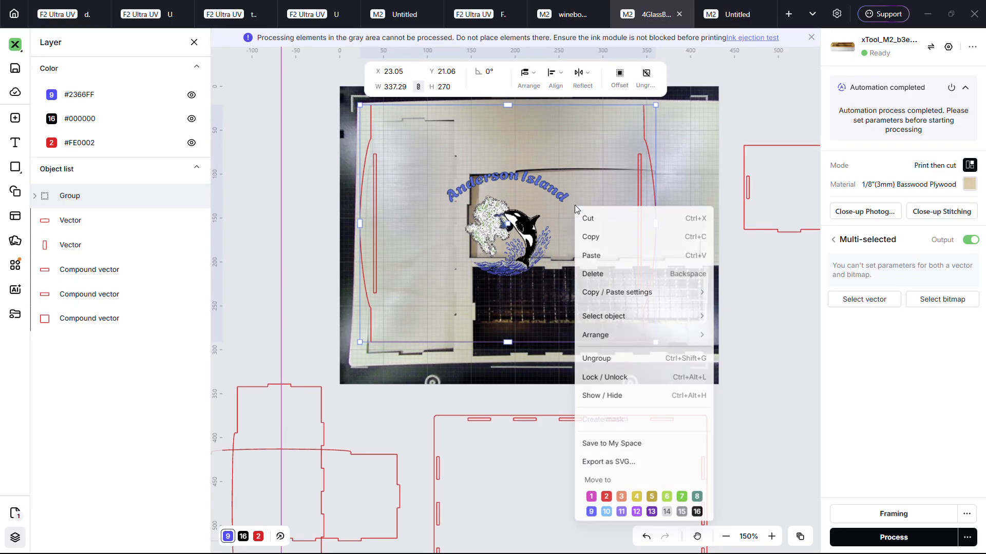
{"action": "key", "text": "Escape"}
{"action": "left_click", "coordinate": [764, 285]}
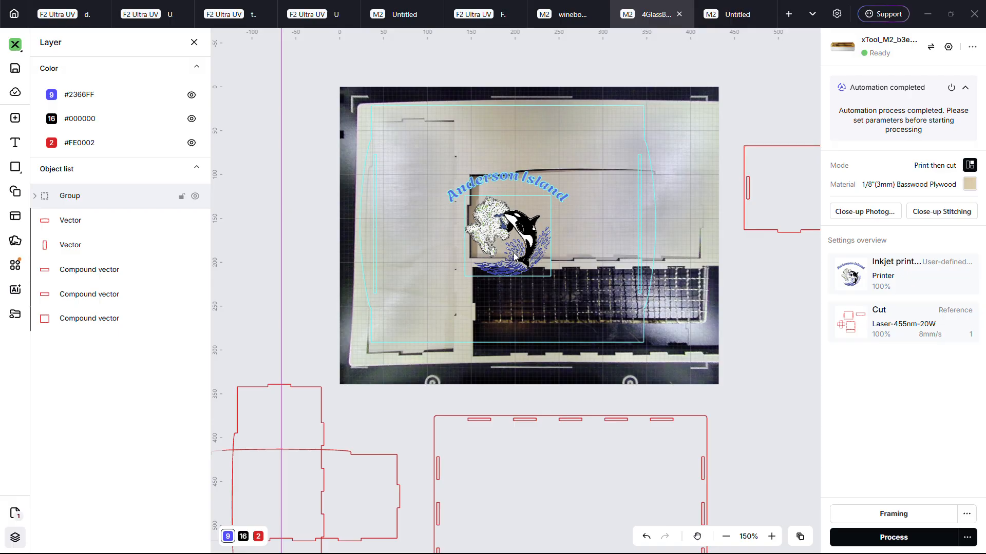
{"action": "left_click", "coordinate": [654, 229]}
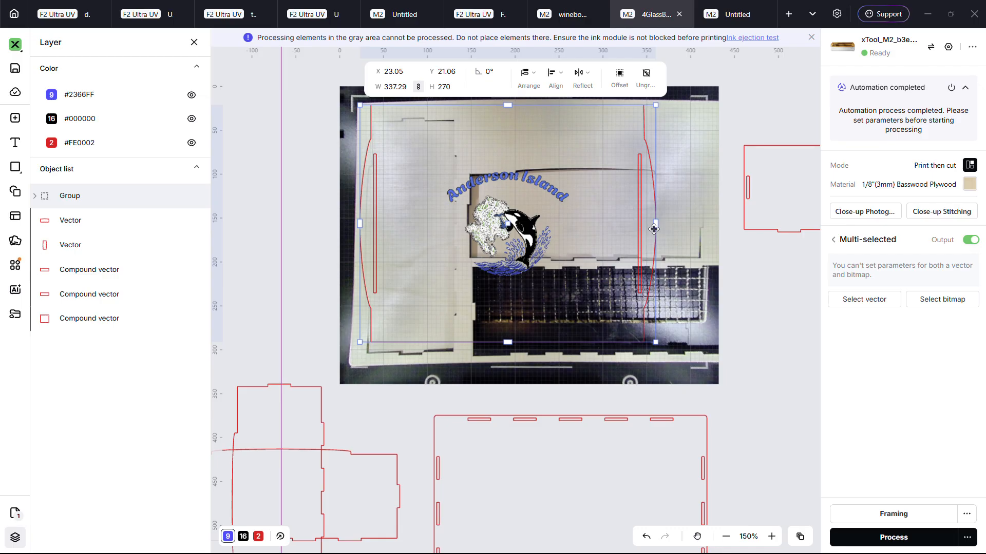
{"action": "left_click", "coordinate": [762, 266]}
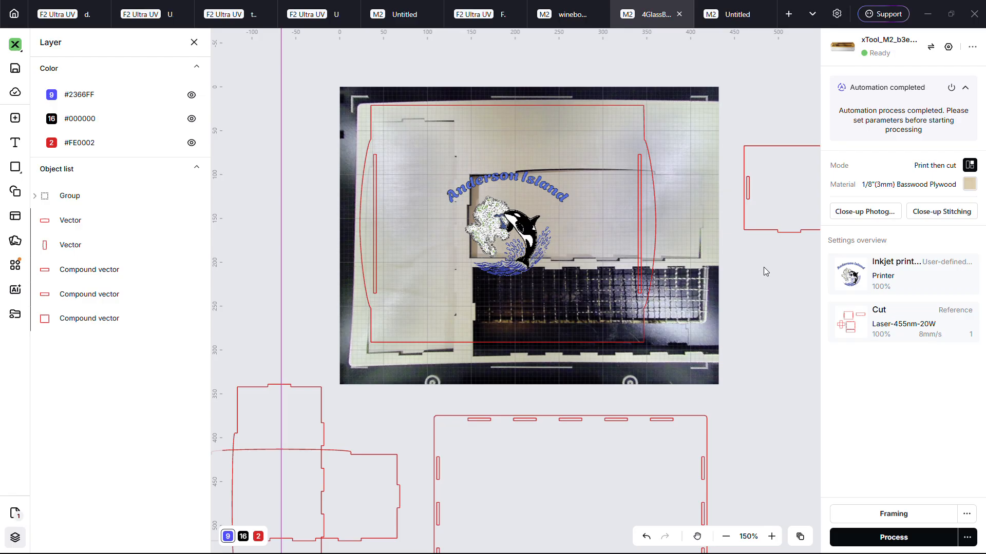